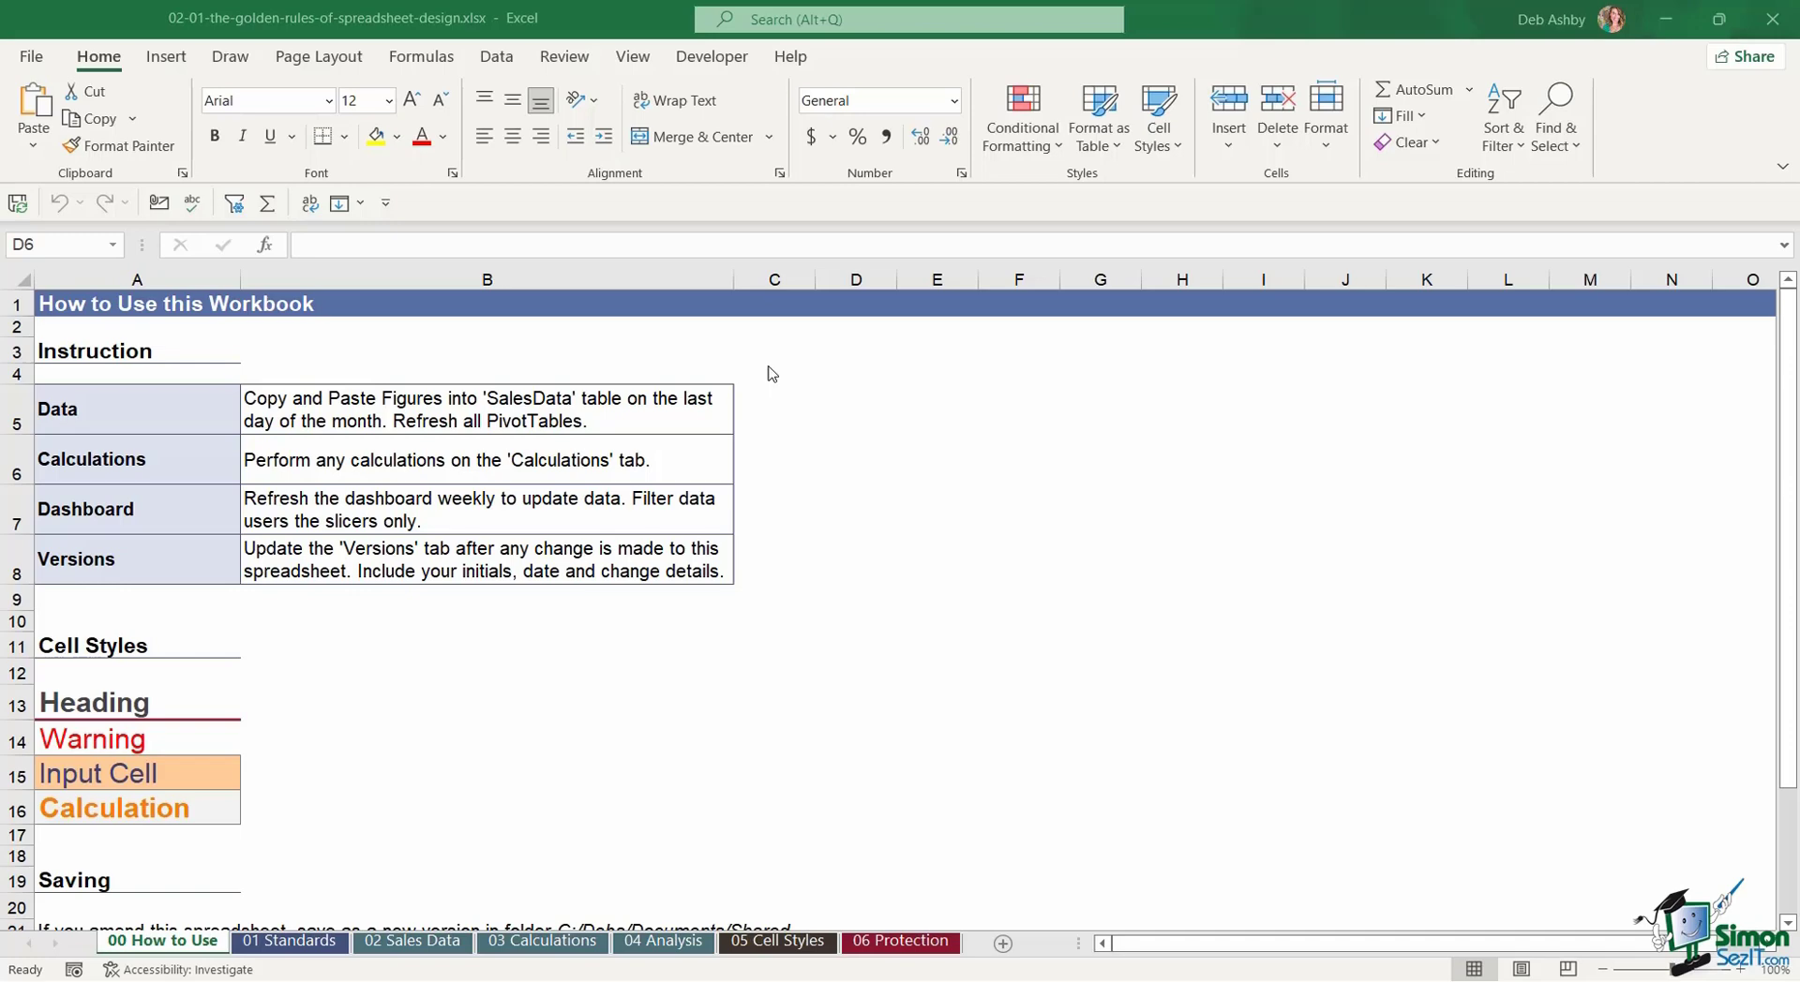
- Scroll down and back up through the current sheet to review its contents
scroll(864, 541, "down", 2)
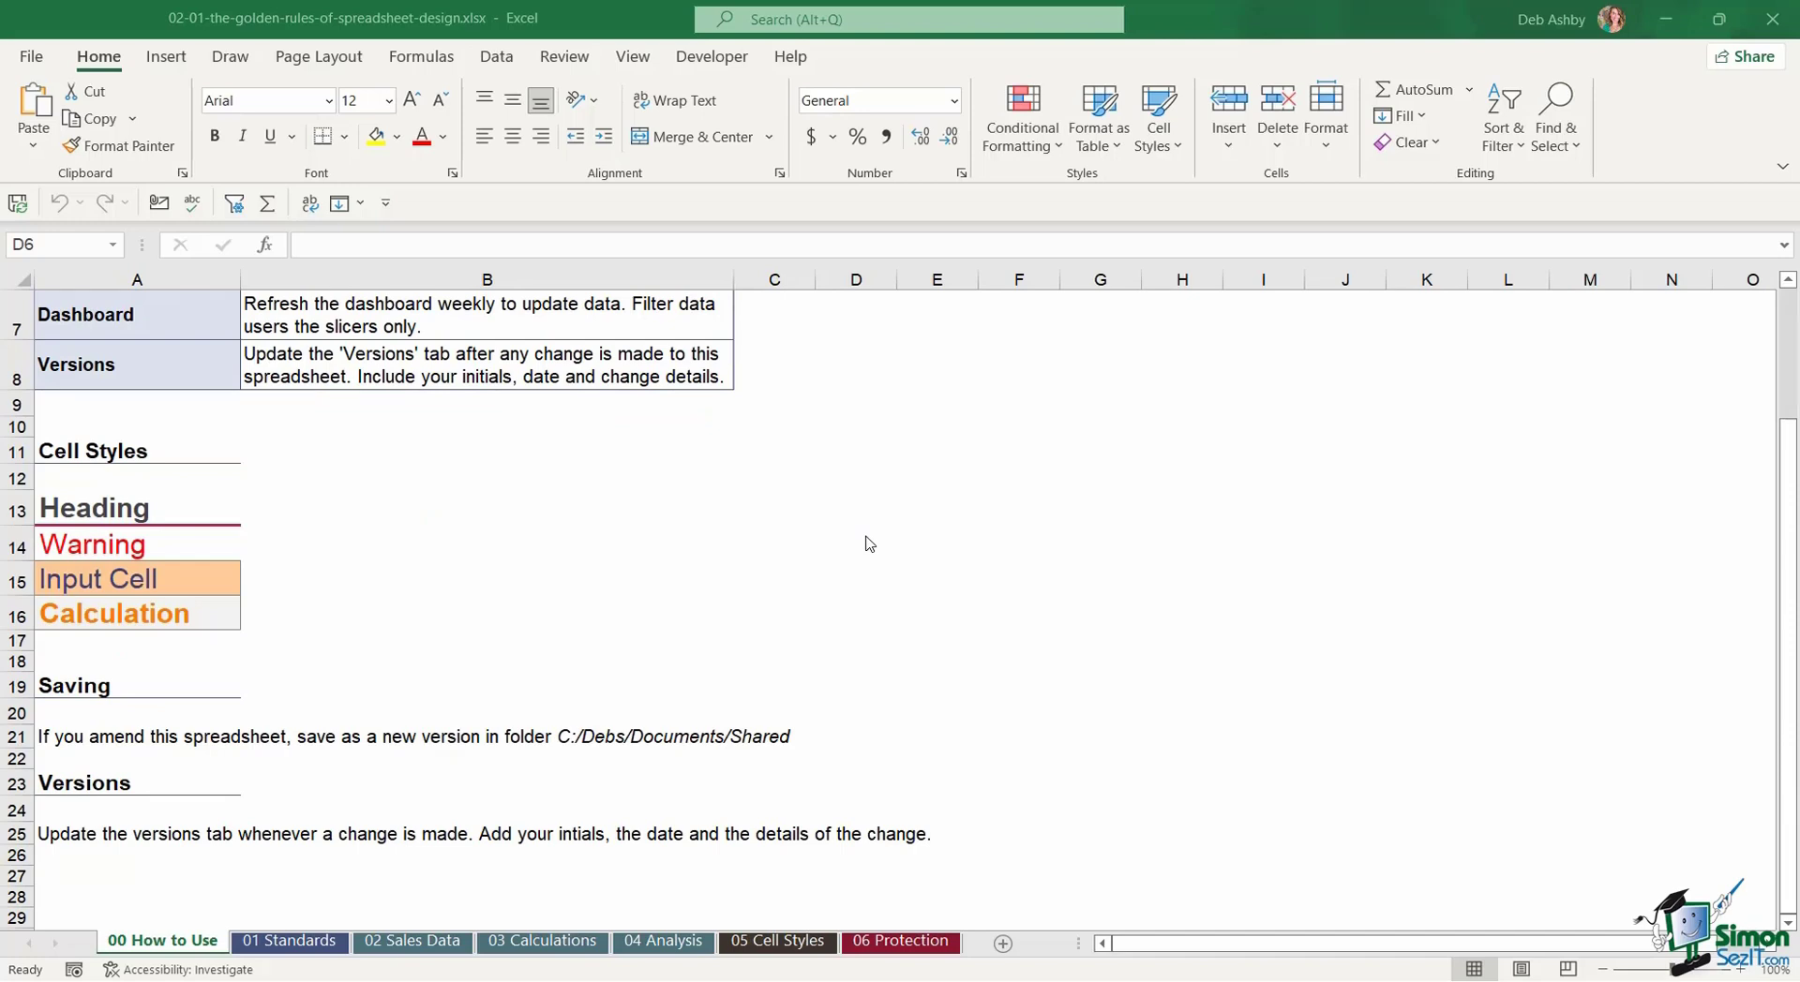
scroll(864, 542, "up", 2)
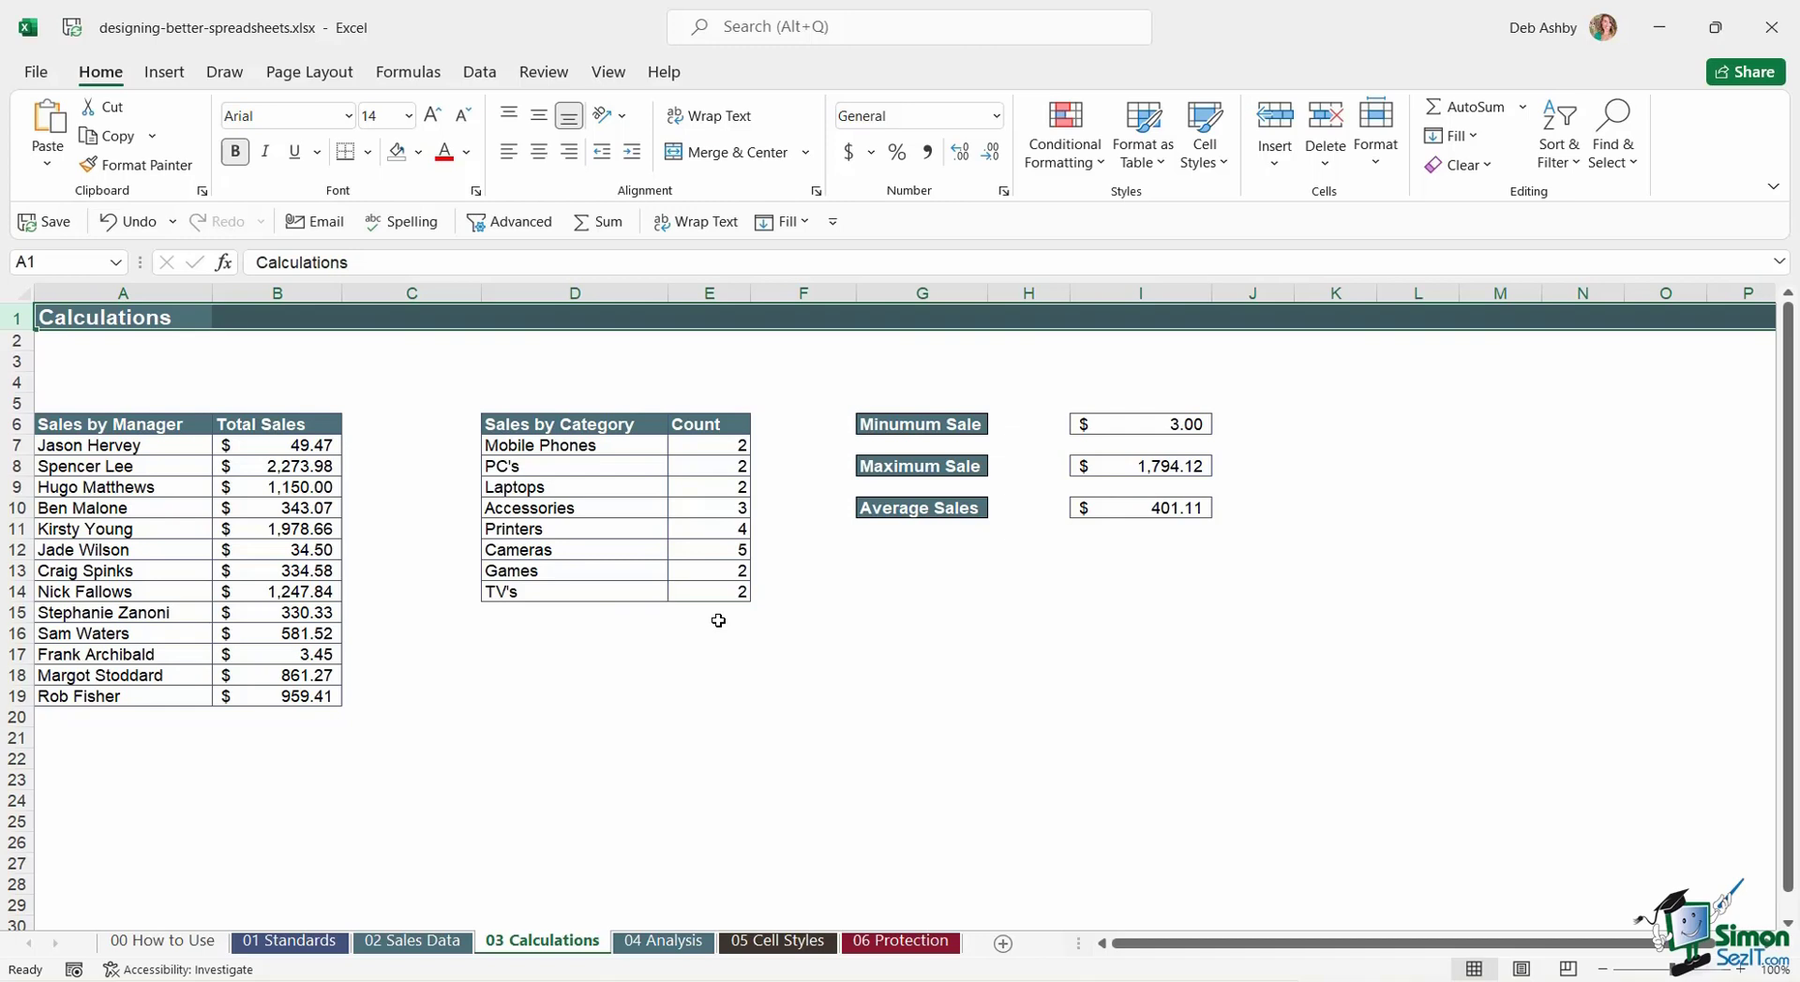
- Switch to the 04 Analysis sheet with the Sales by Manager (2020) chart
left_click(900, 672)
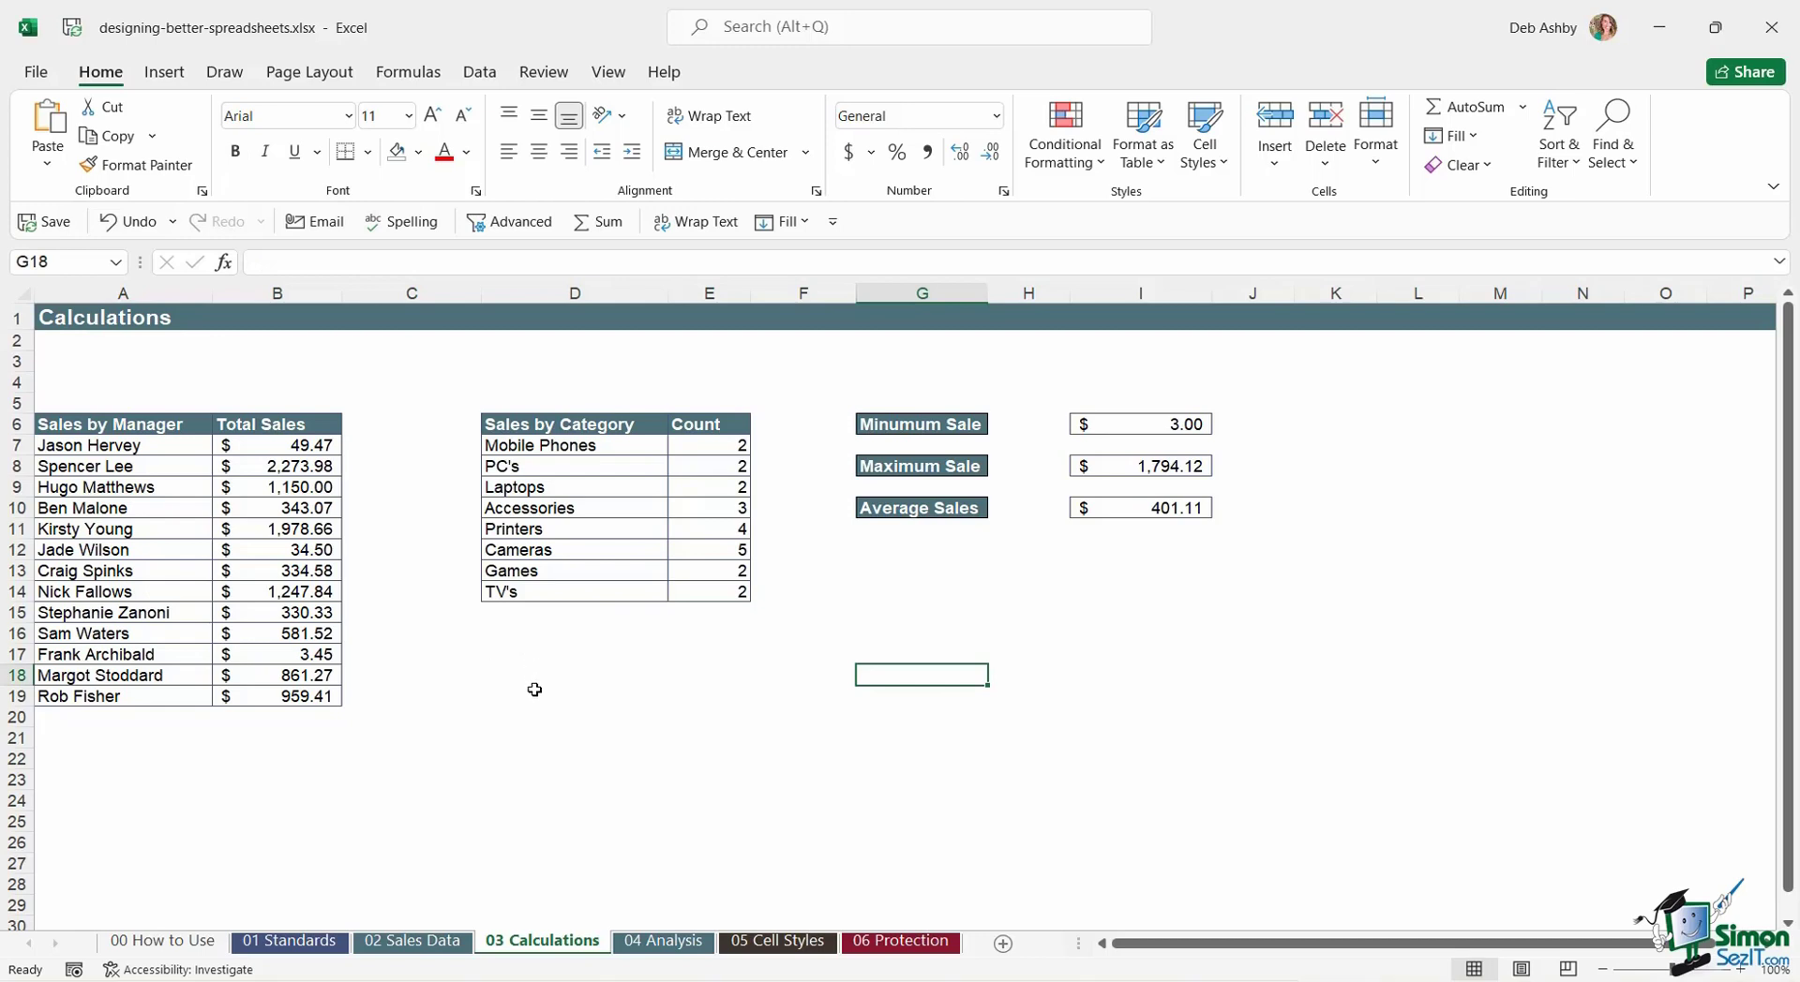
left_click(656, 942)
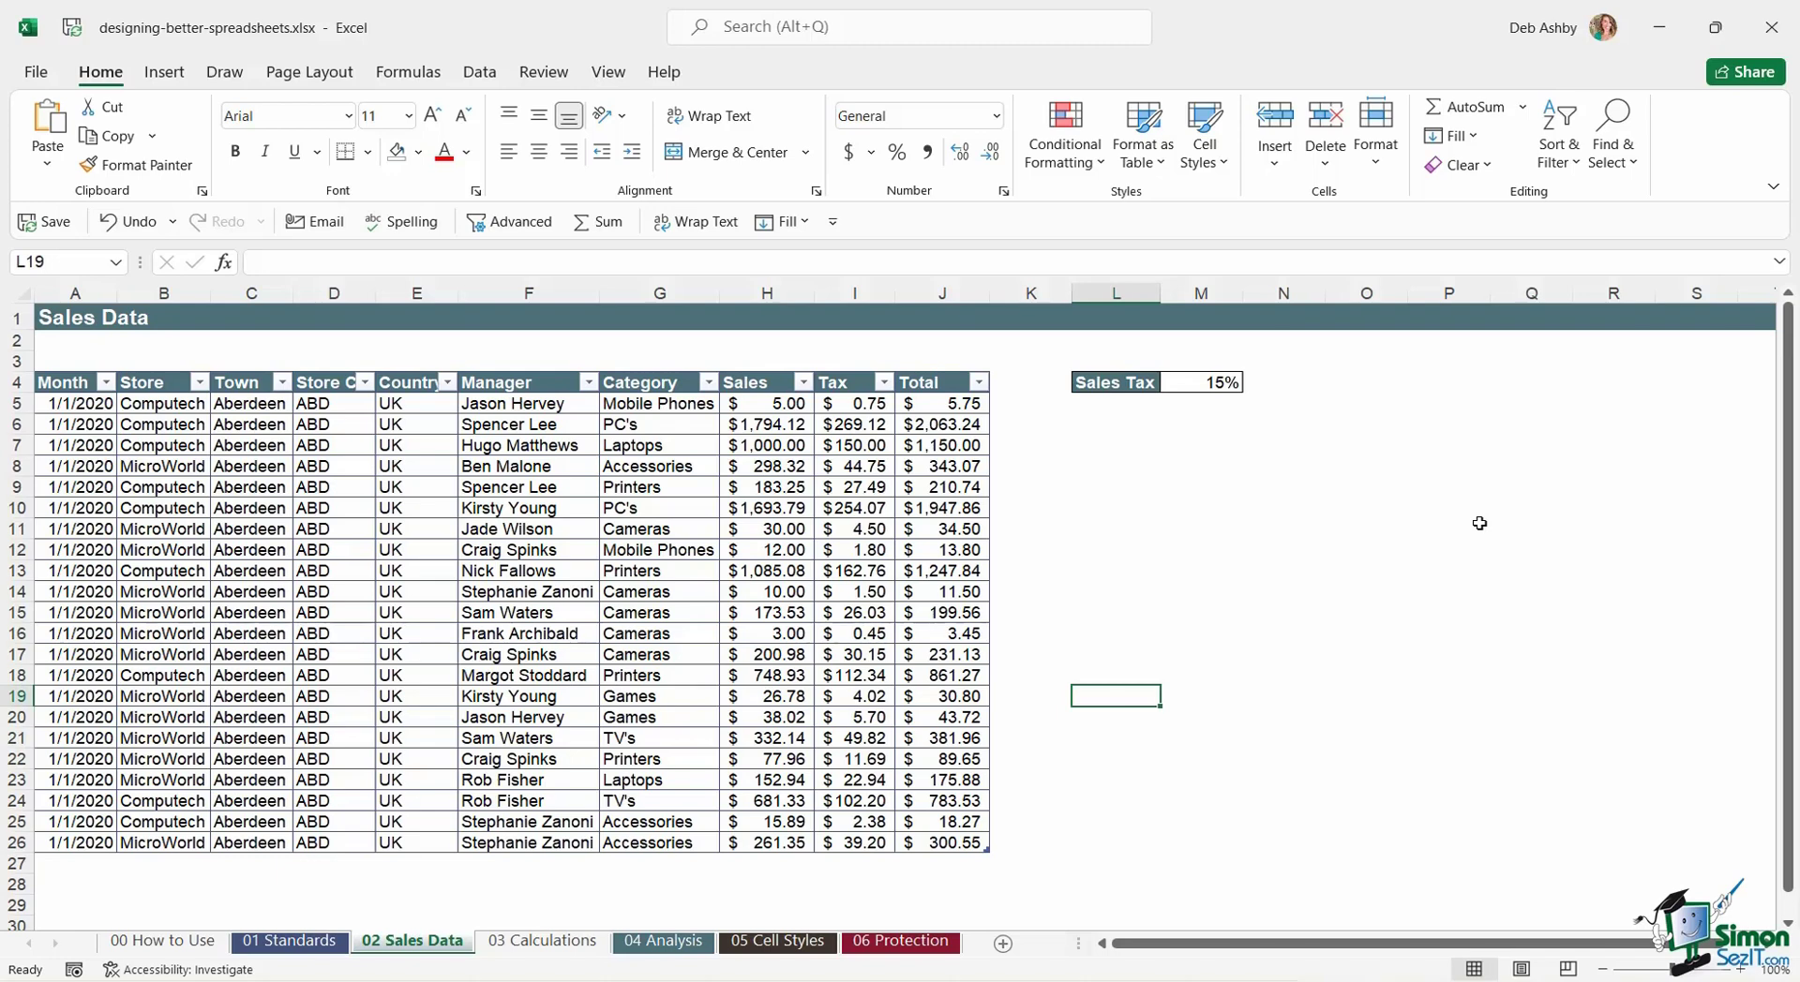
- Inspect the Tax formula =H6*$M$4 in I6, then go back to the 01 Standards sheet
left_click(784, 402)
left_click(851, 424)
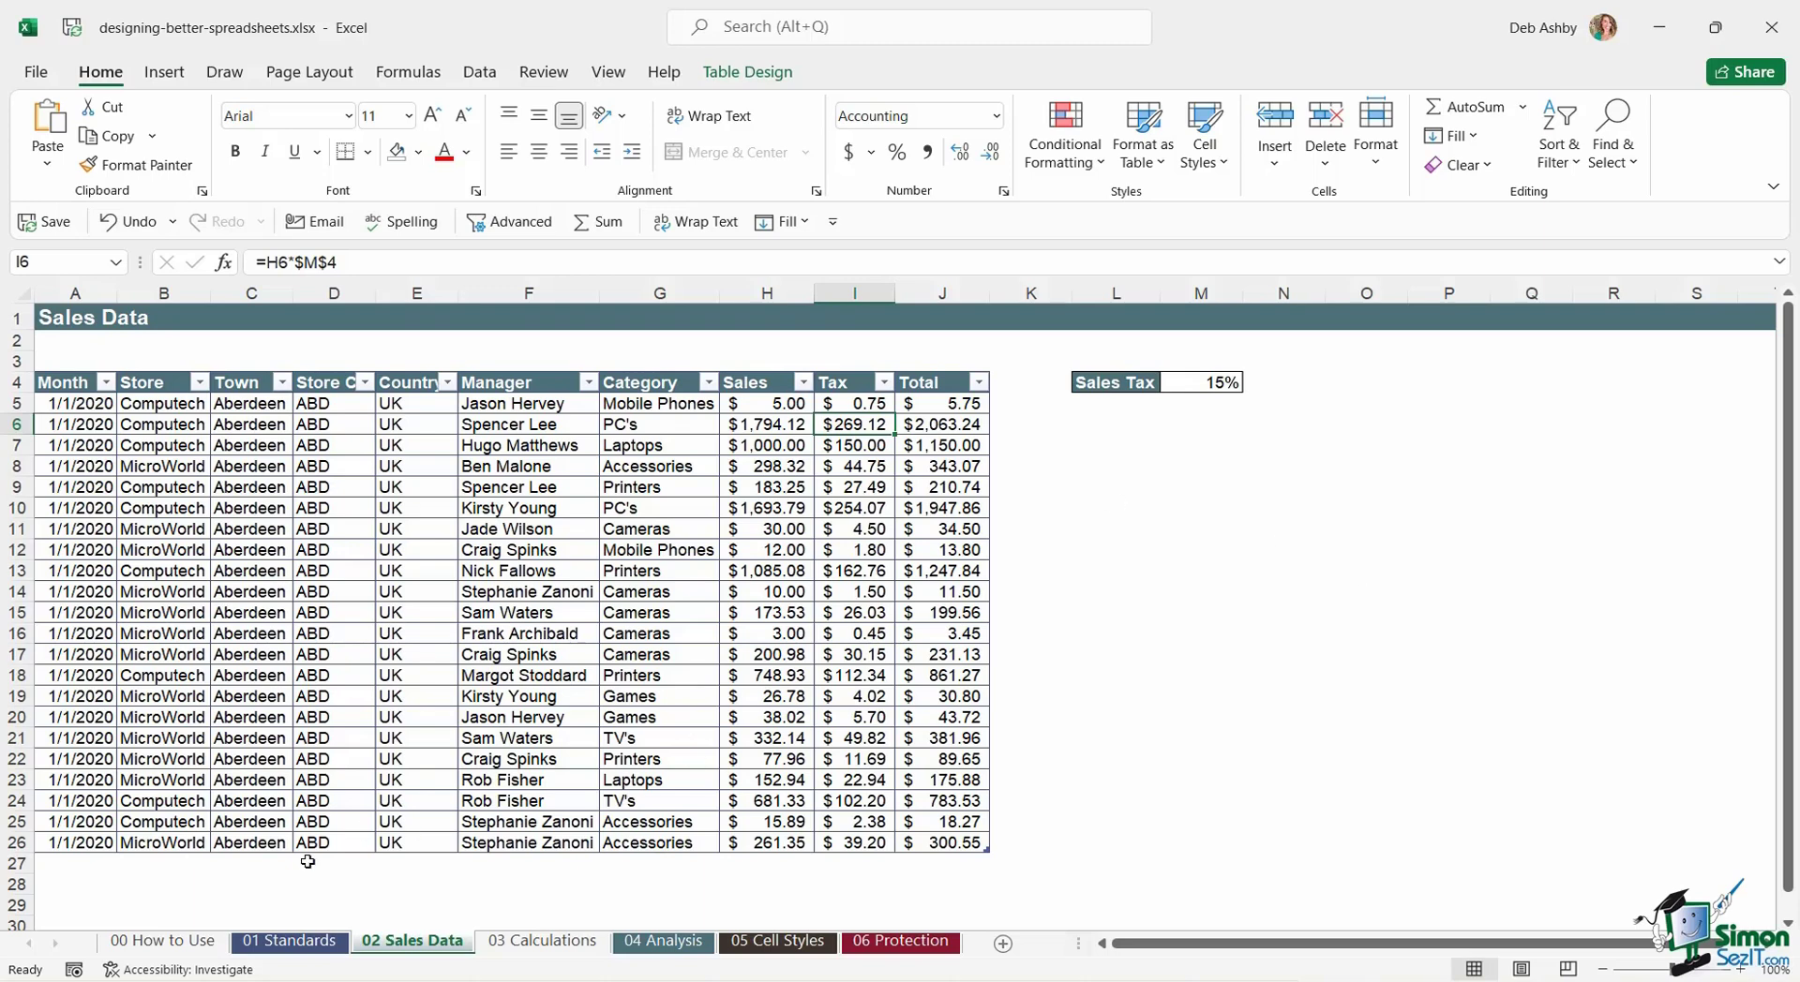
left_click(300, 940)
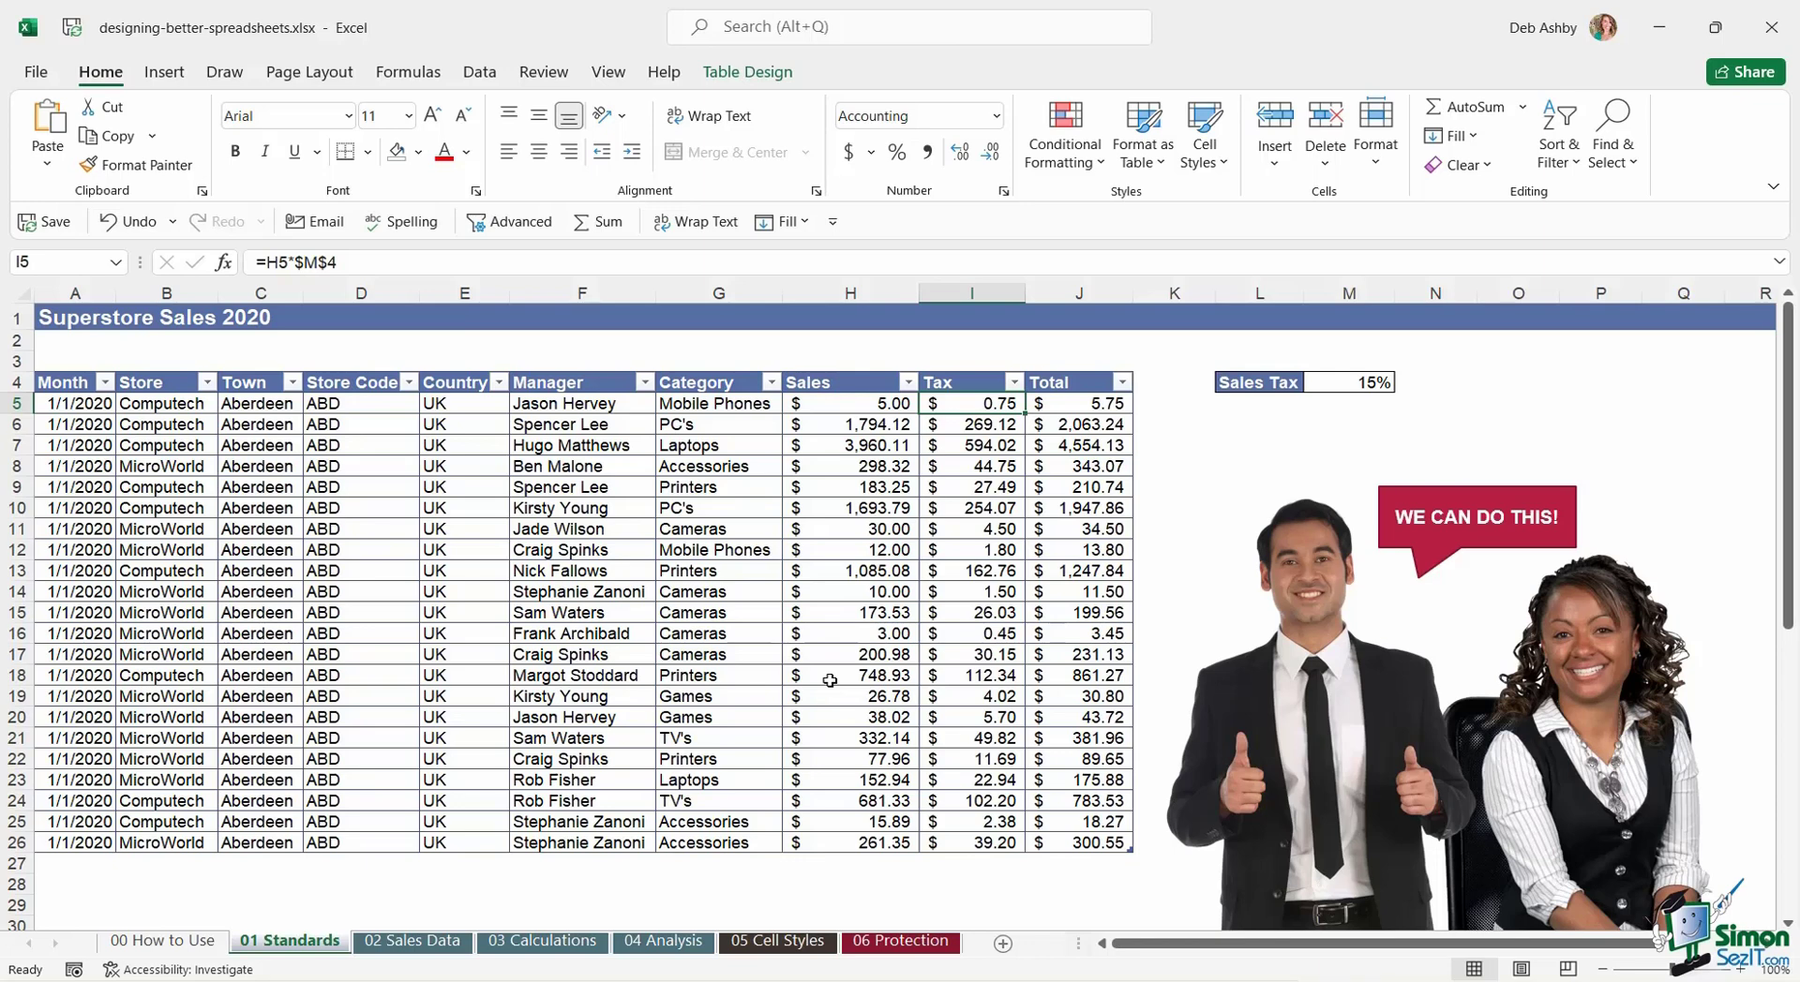
- Switch to the 05 Cell Styles sheet with the peach-shaded sales table
left_click(770, 947)
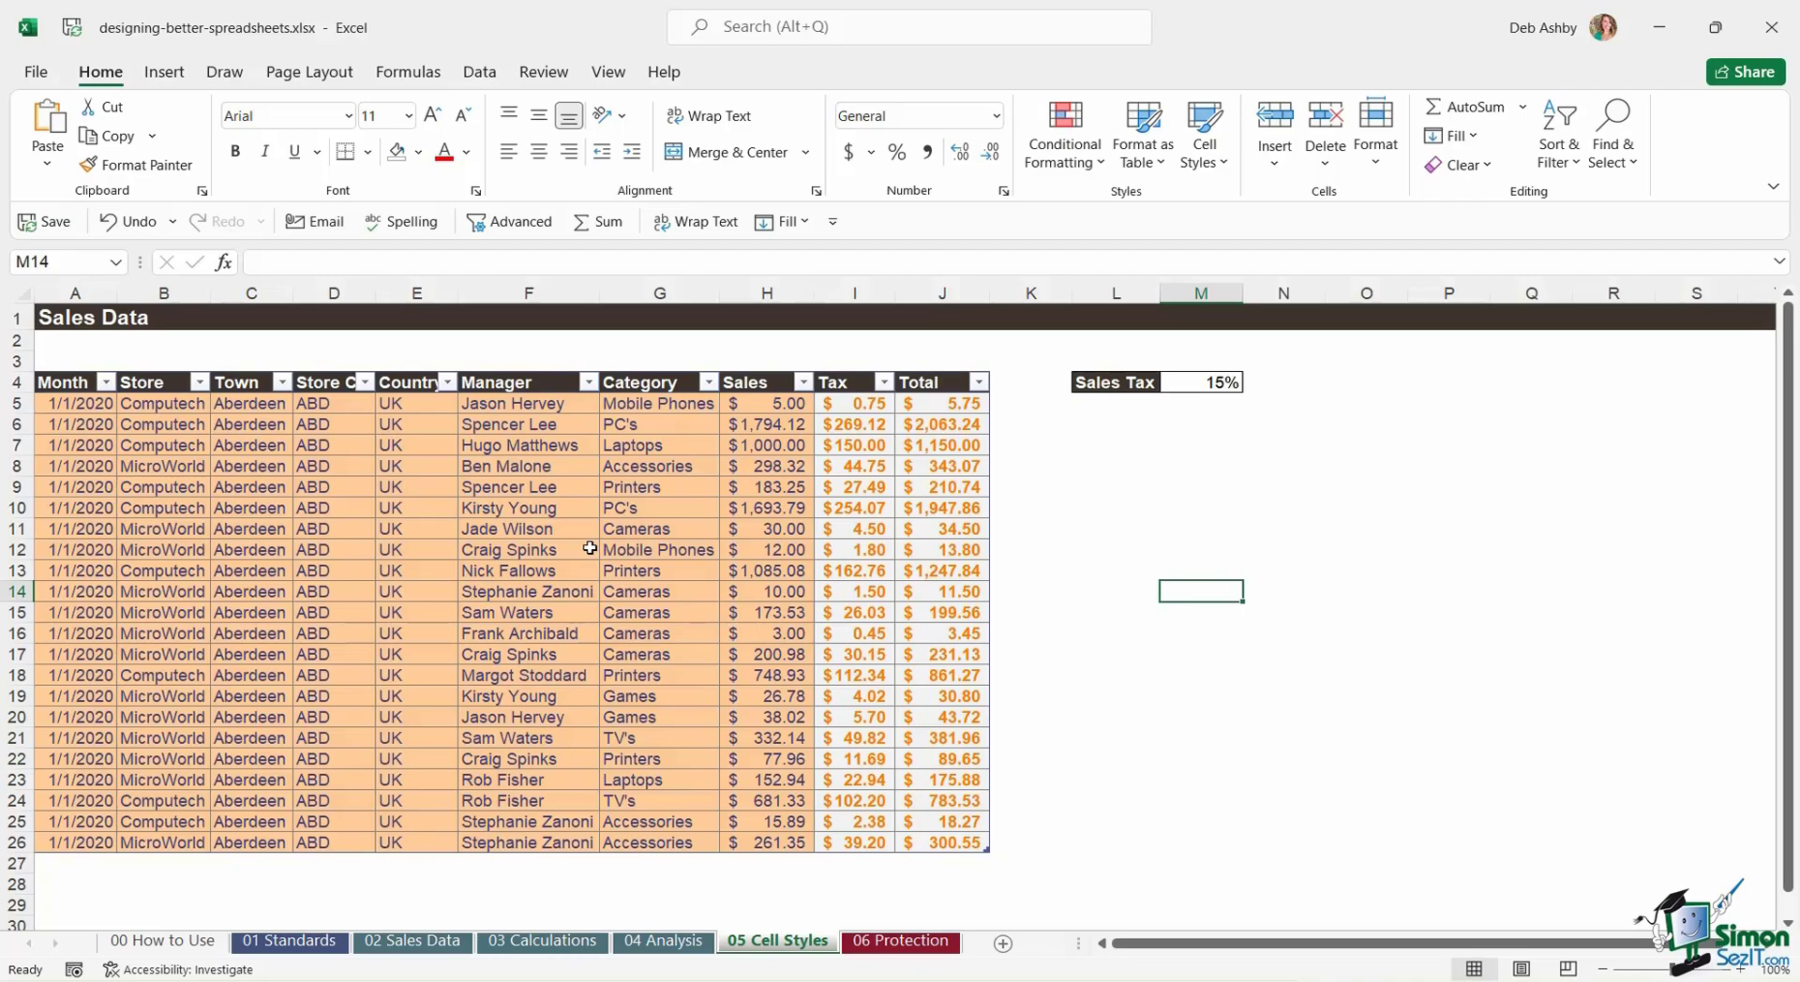
- Switch to the 00 How to Use sheet
left_click(165, 941)
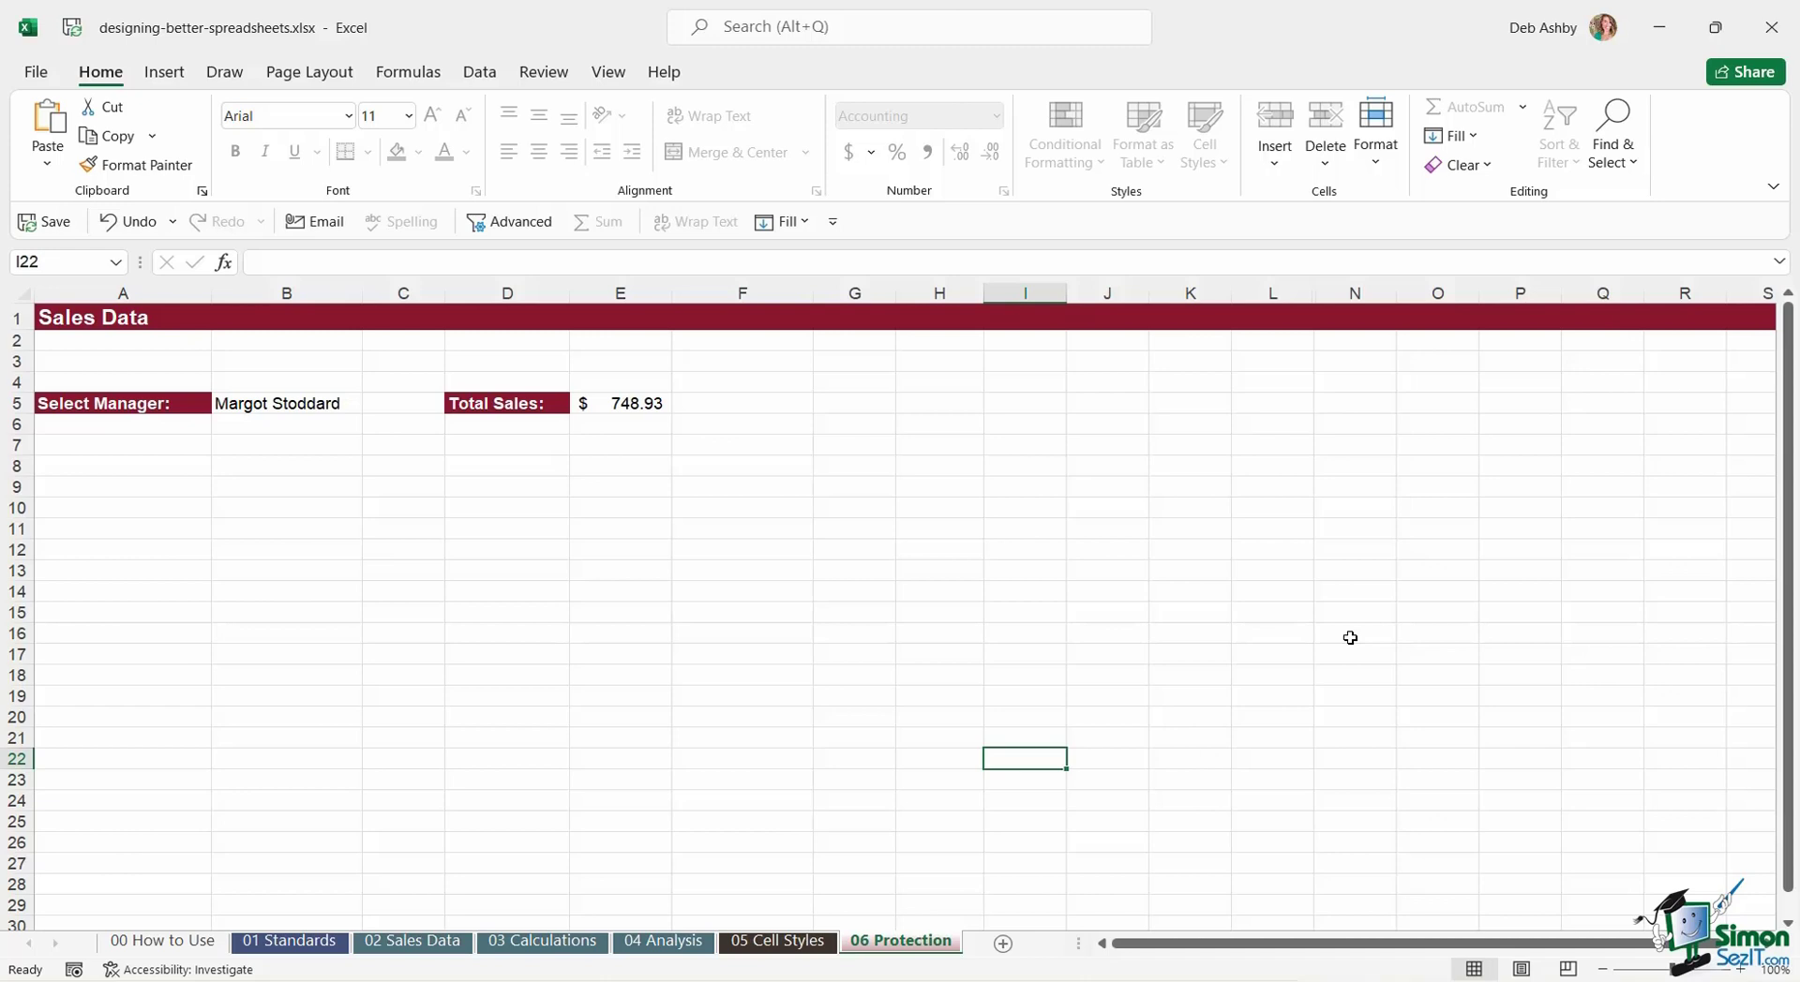
- Try several managers from the B5 dropdown list, watching Total Sales update
left_click(298, 405)
left_click(372, 403)
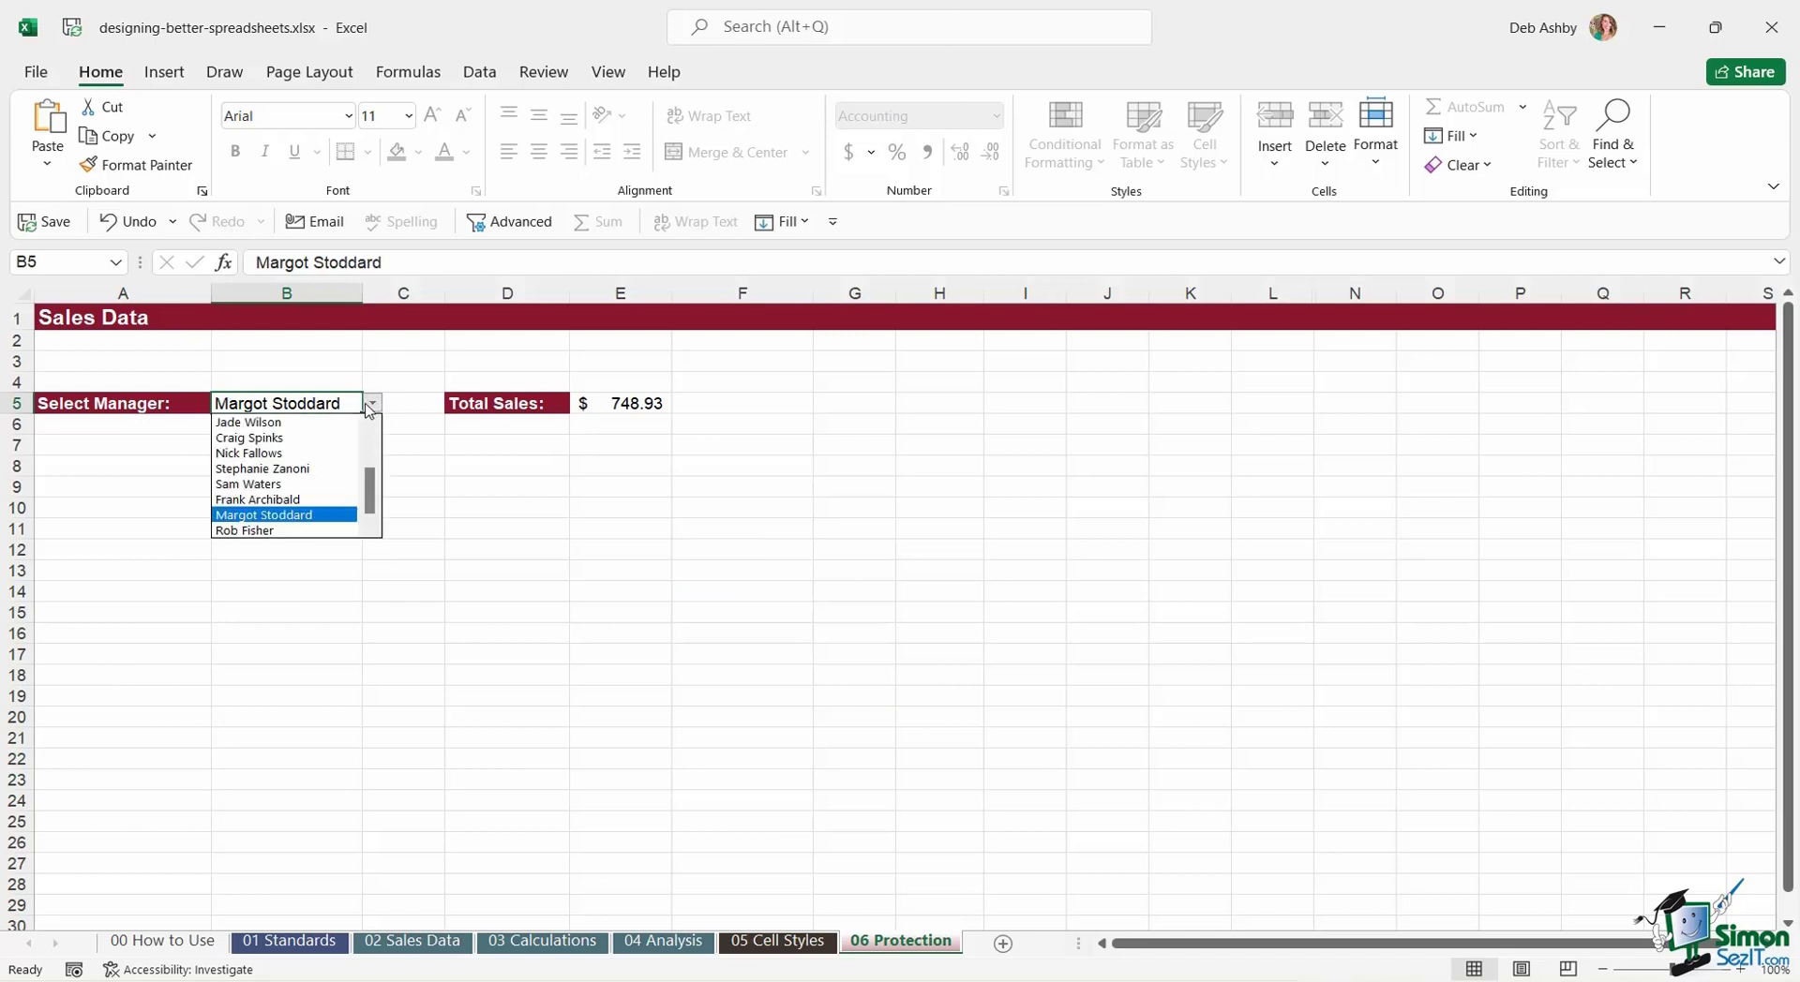
left_click_drag(372, 494, 372, 464)
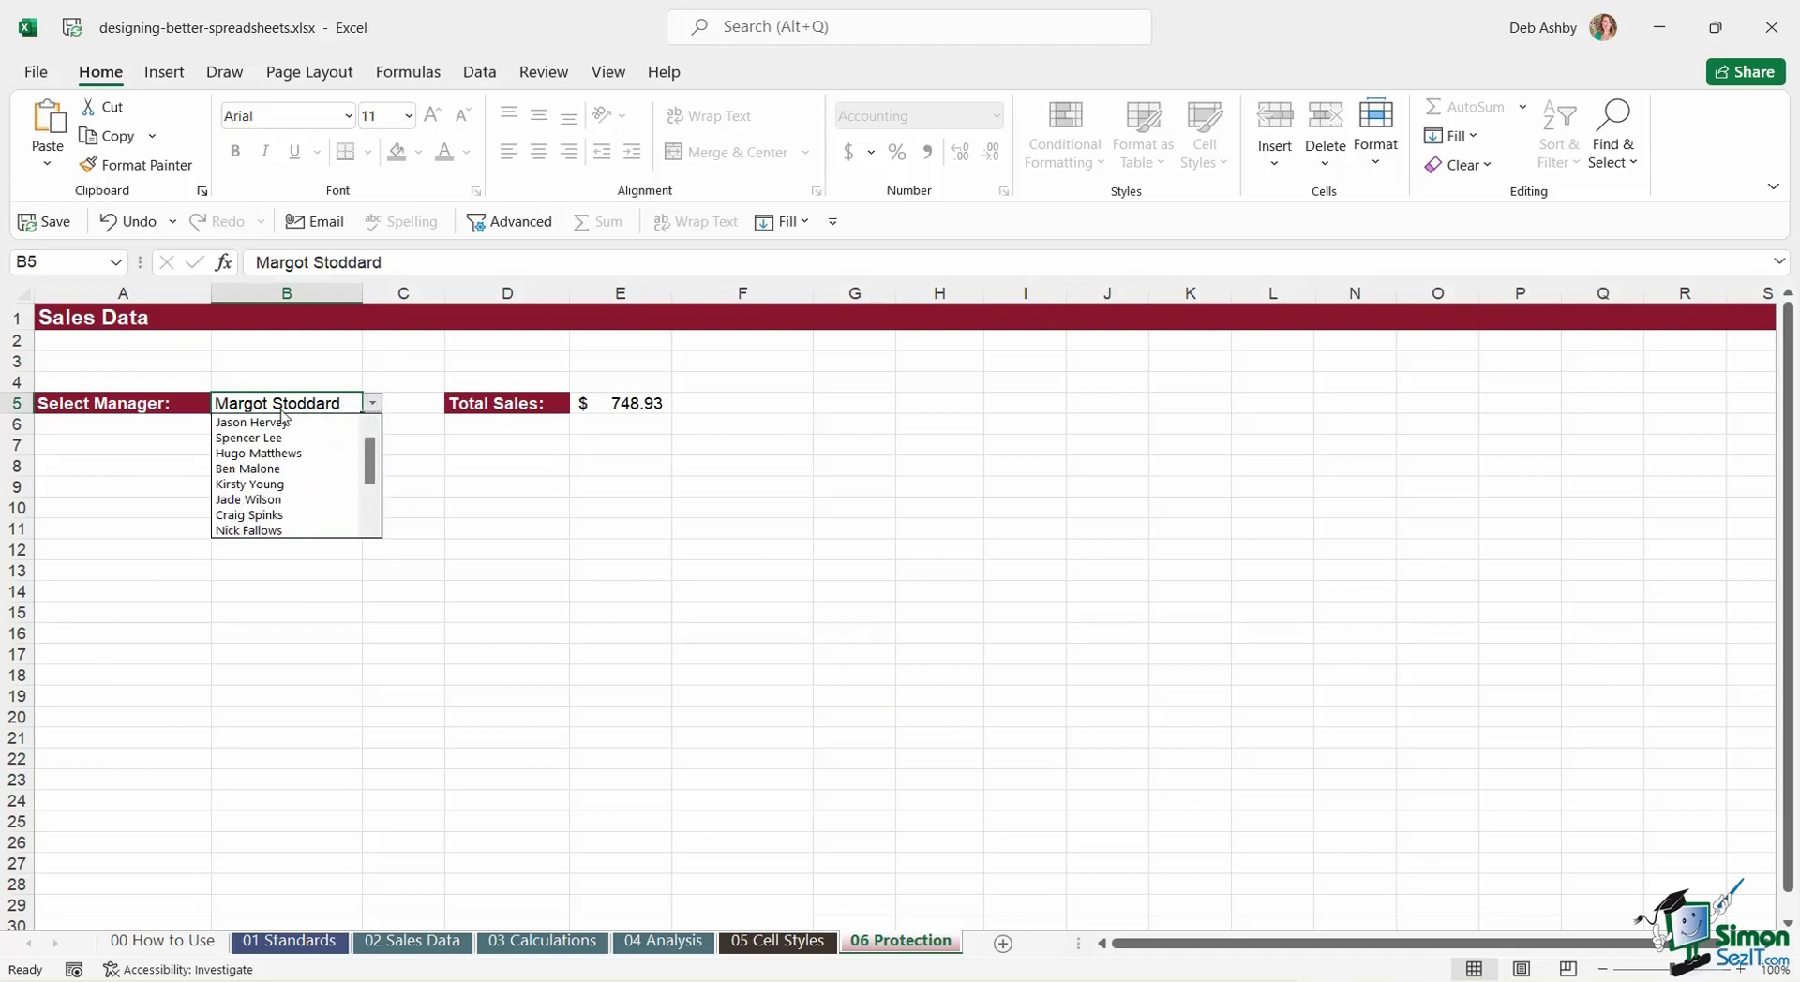
left_click(278, 455)
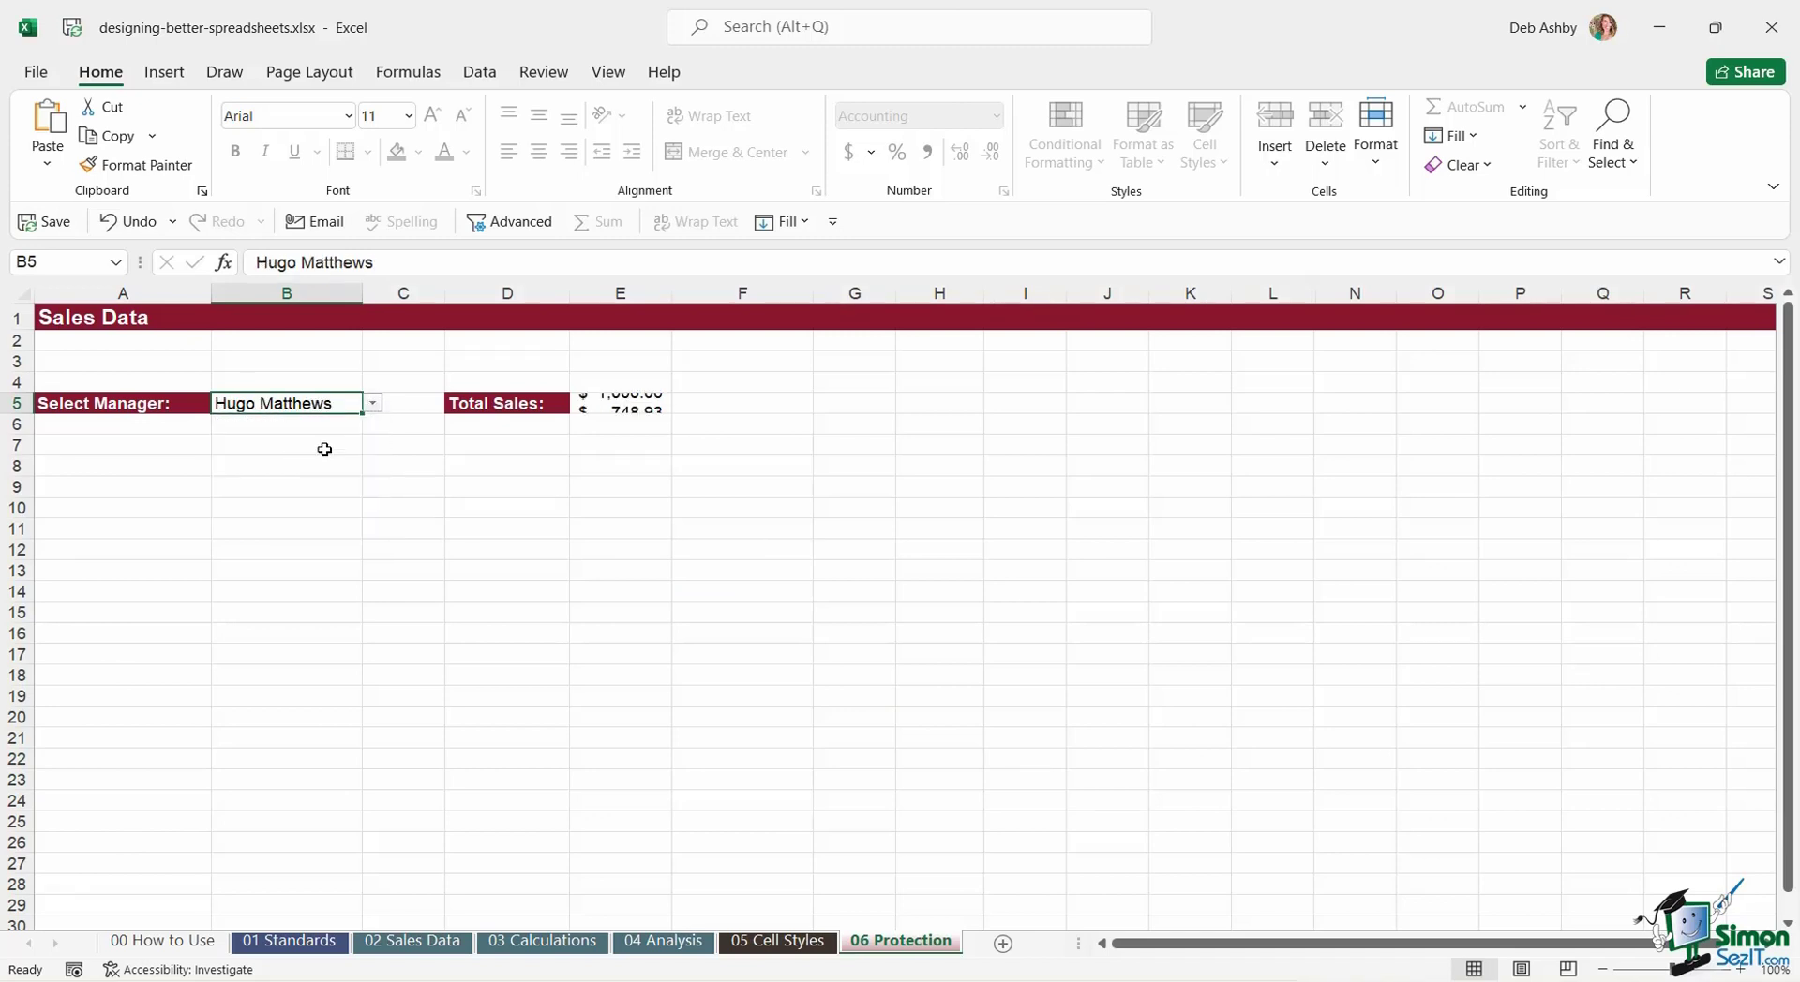
left_click(373, 404)
left_click(297, 486)
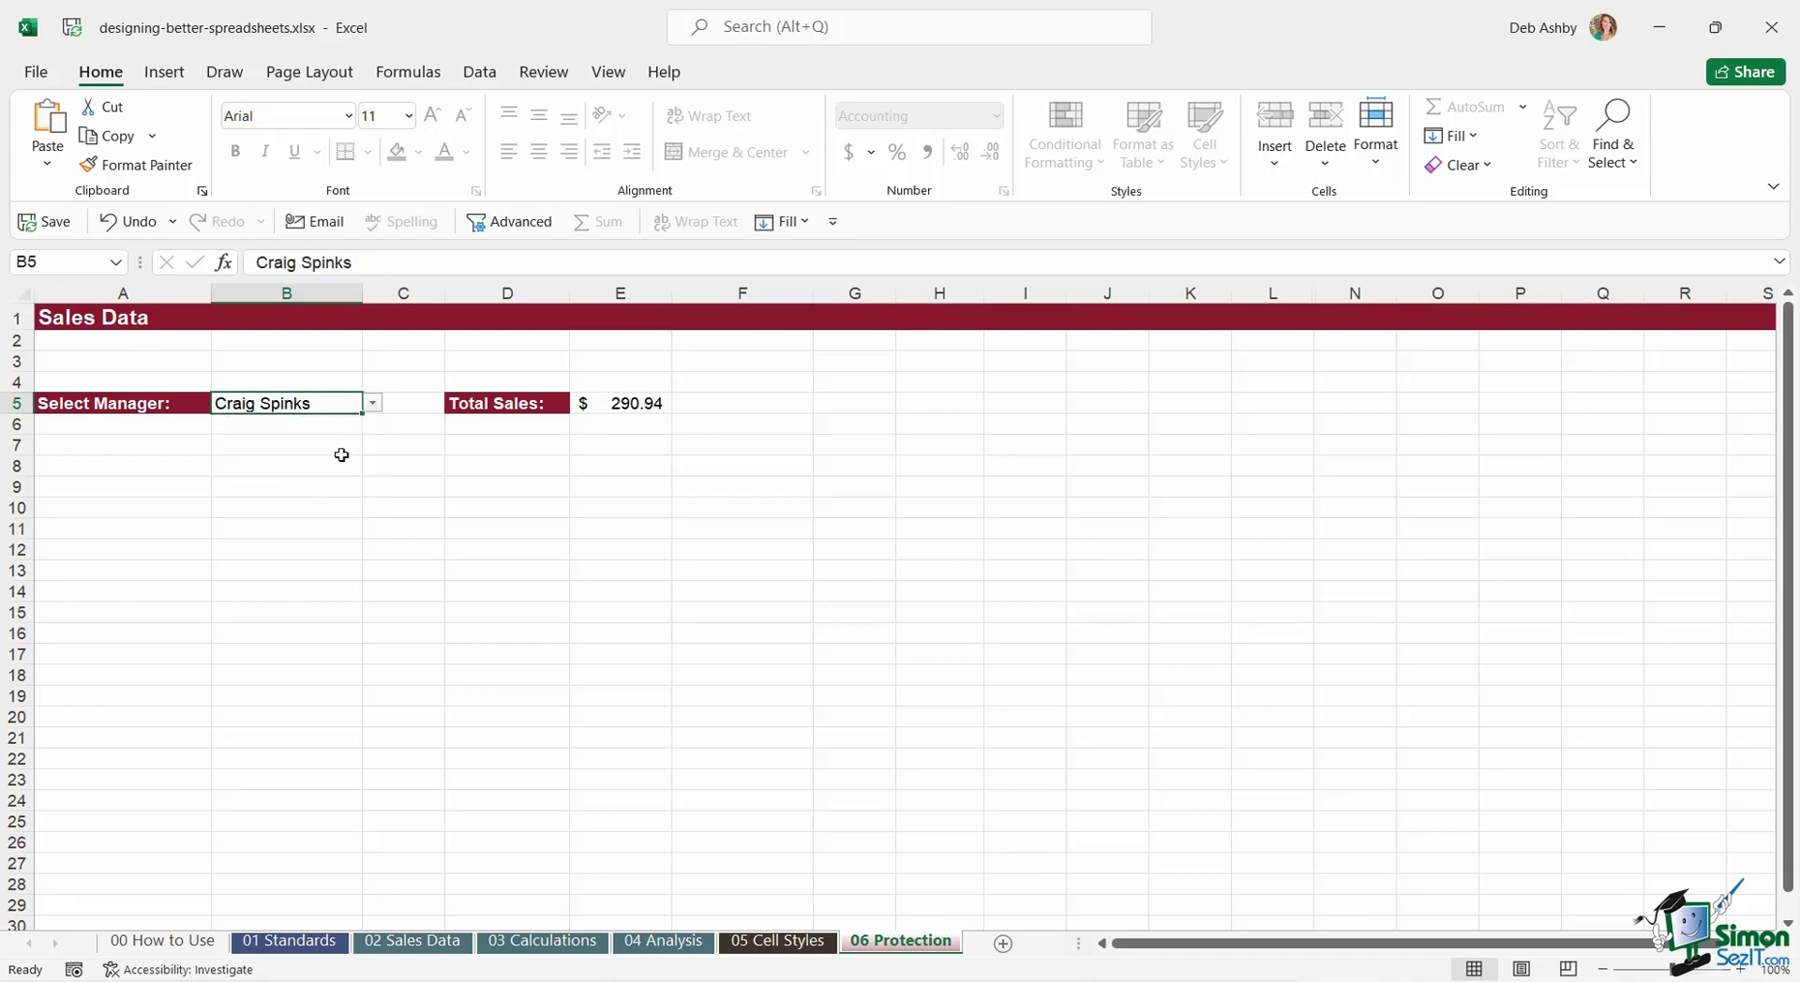
left_click(373, 403)
left_click(277, 468)
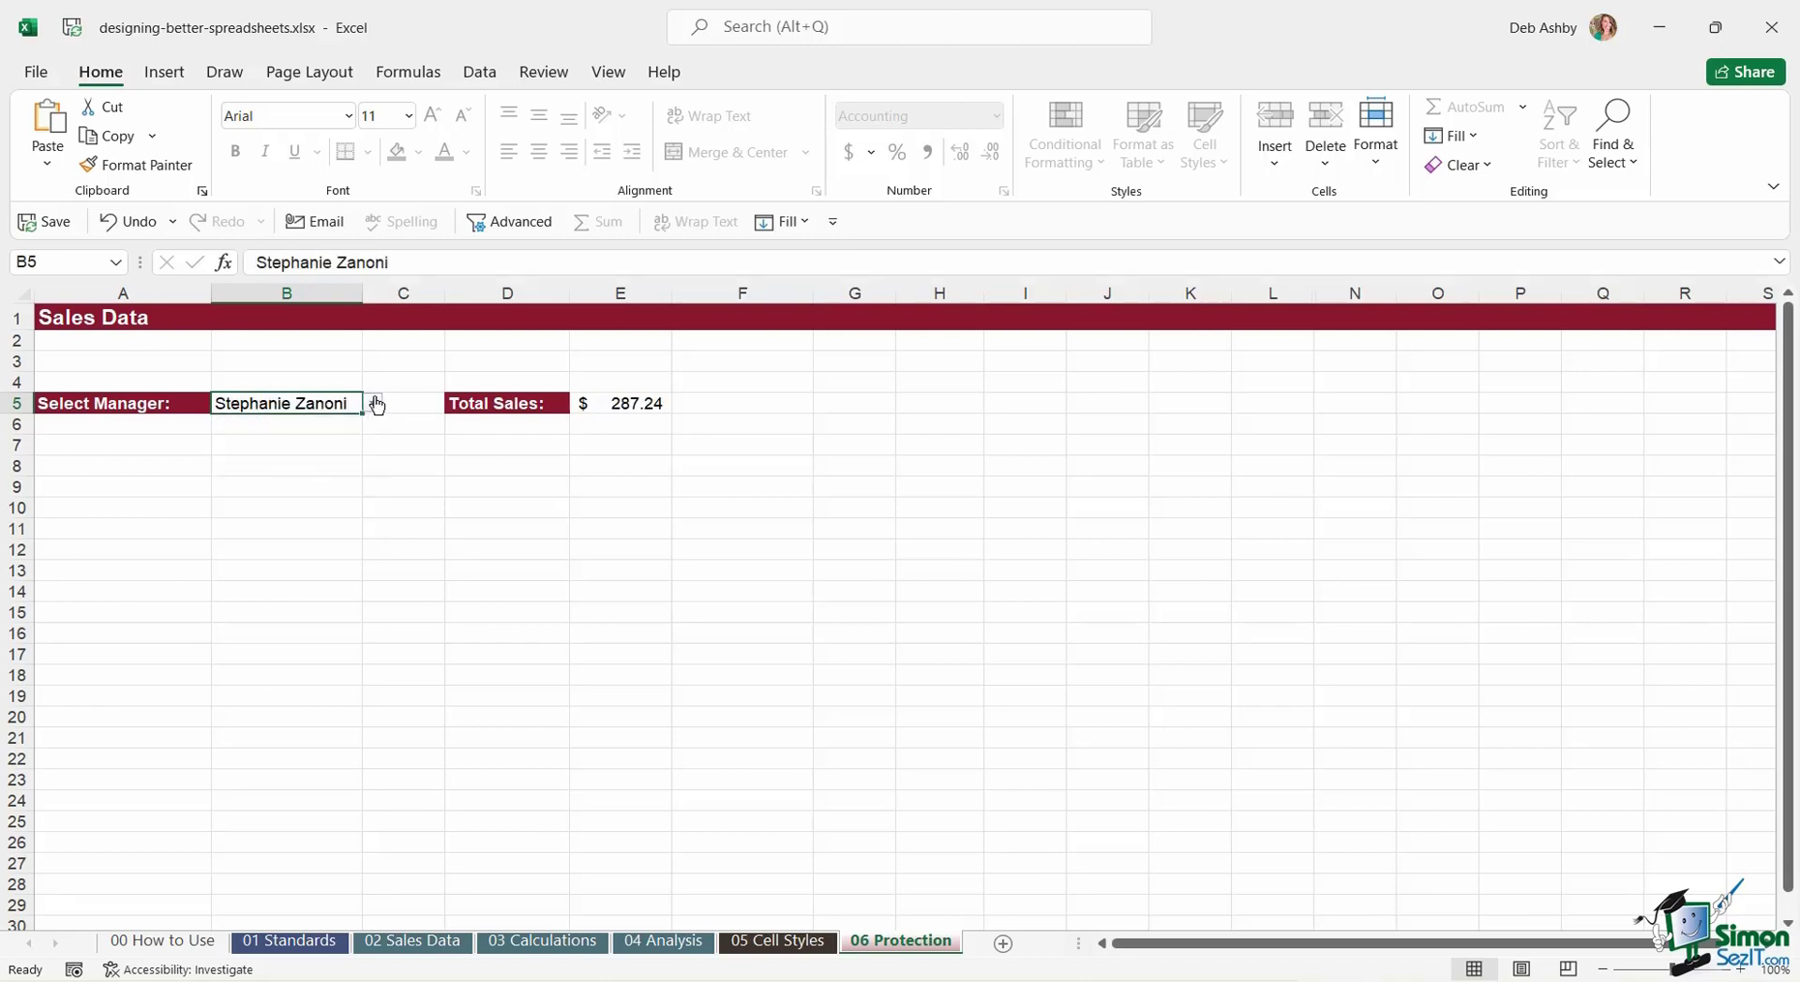
- Pick more managers in B5, then inspect the SUMIF Total Sales formula in E5
left_click(373, 403)
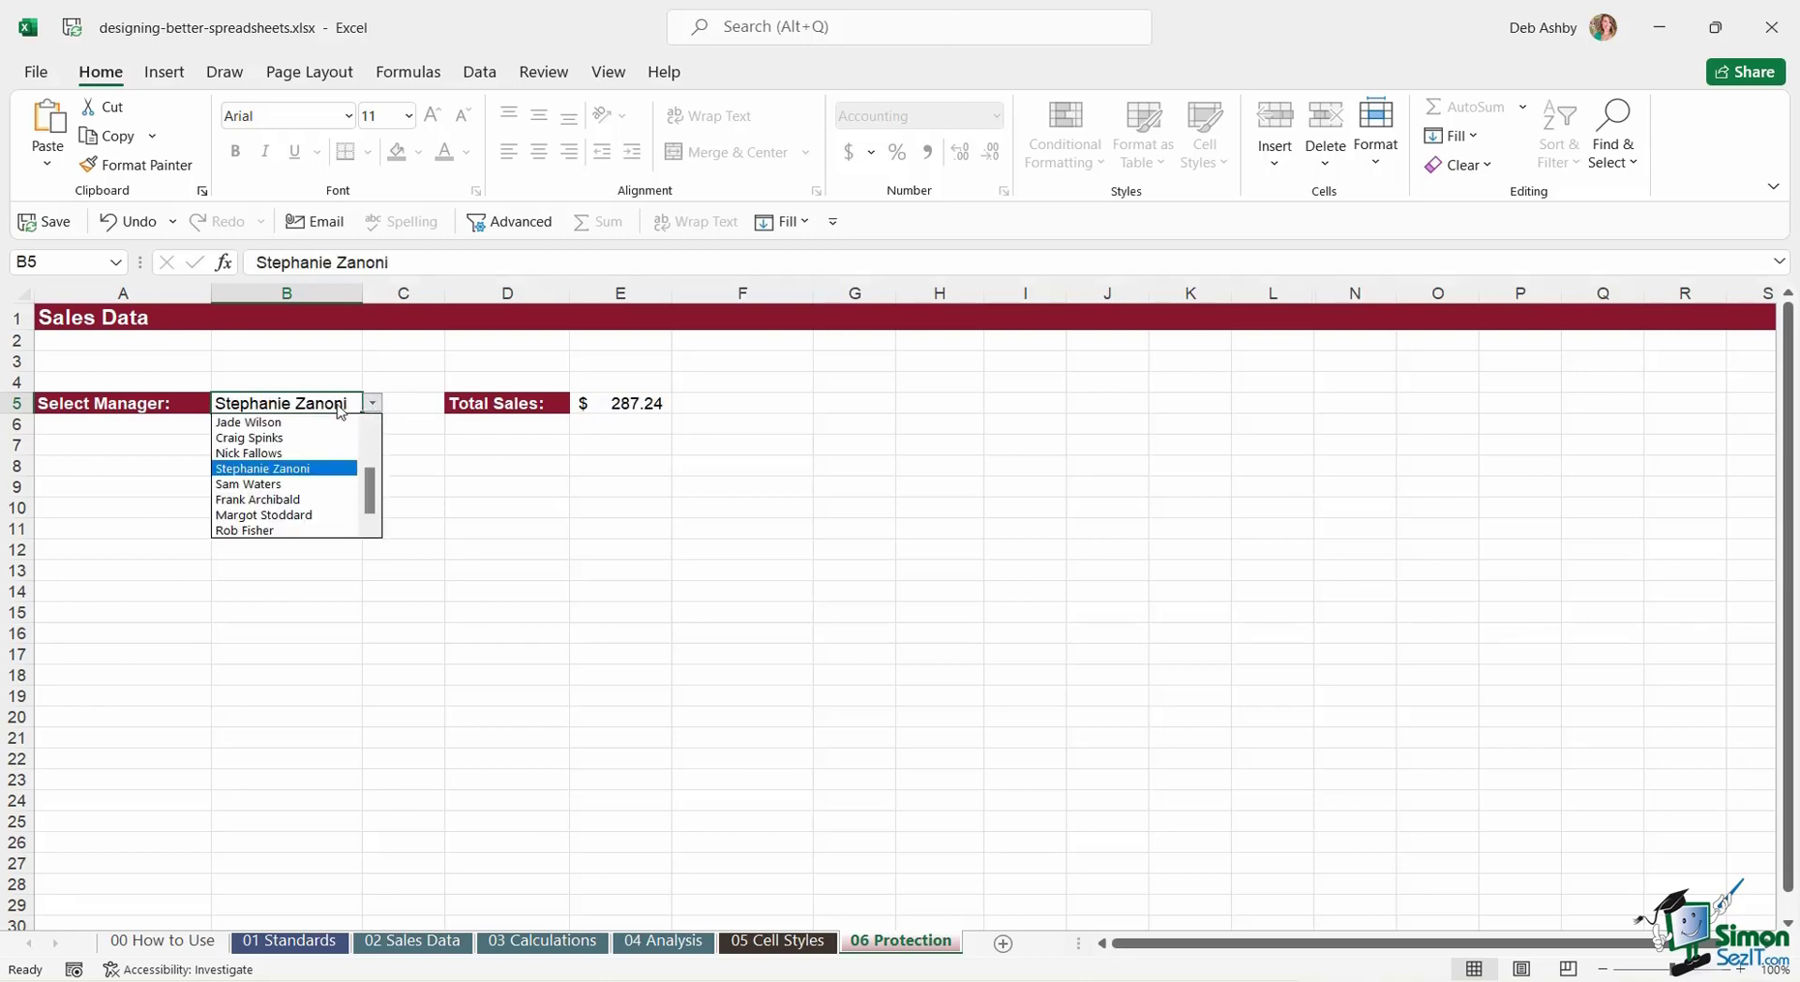
left_click(278, 500)
left_click(373, 404)
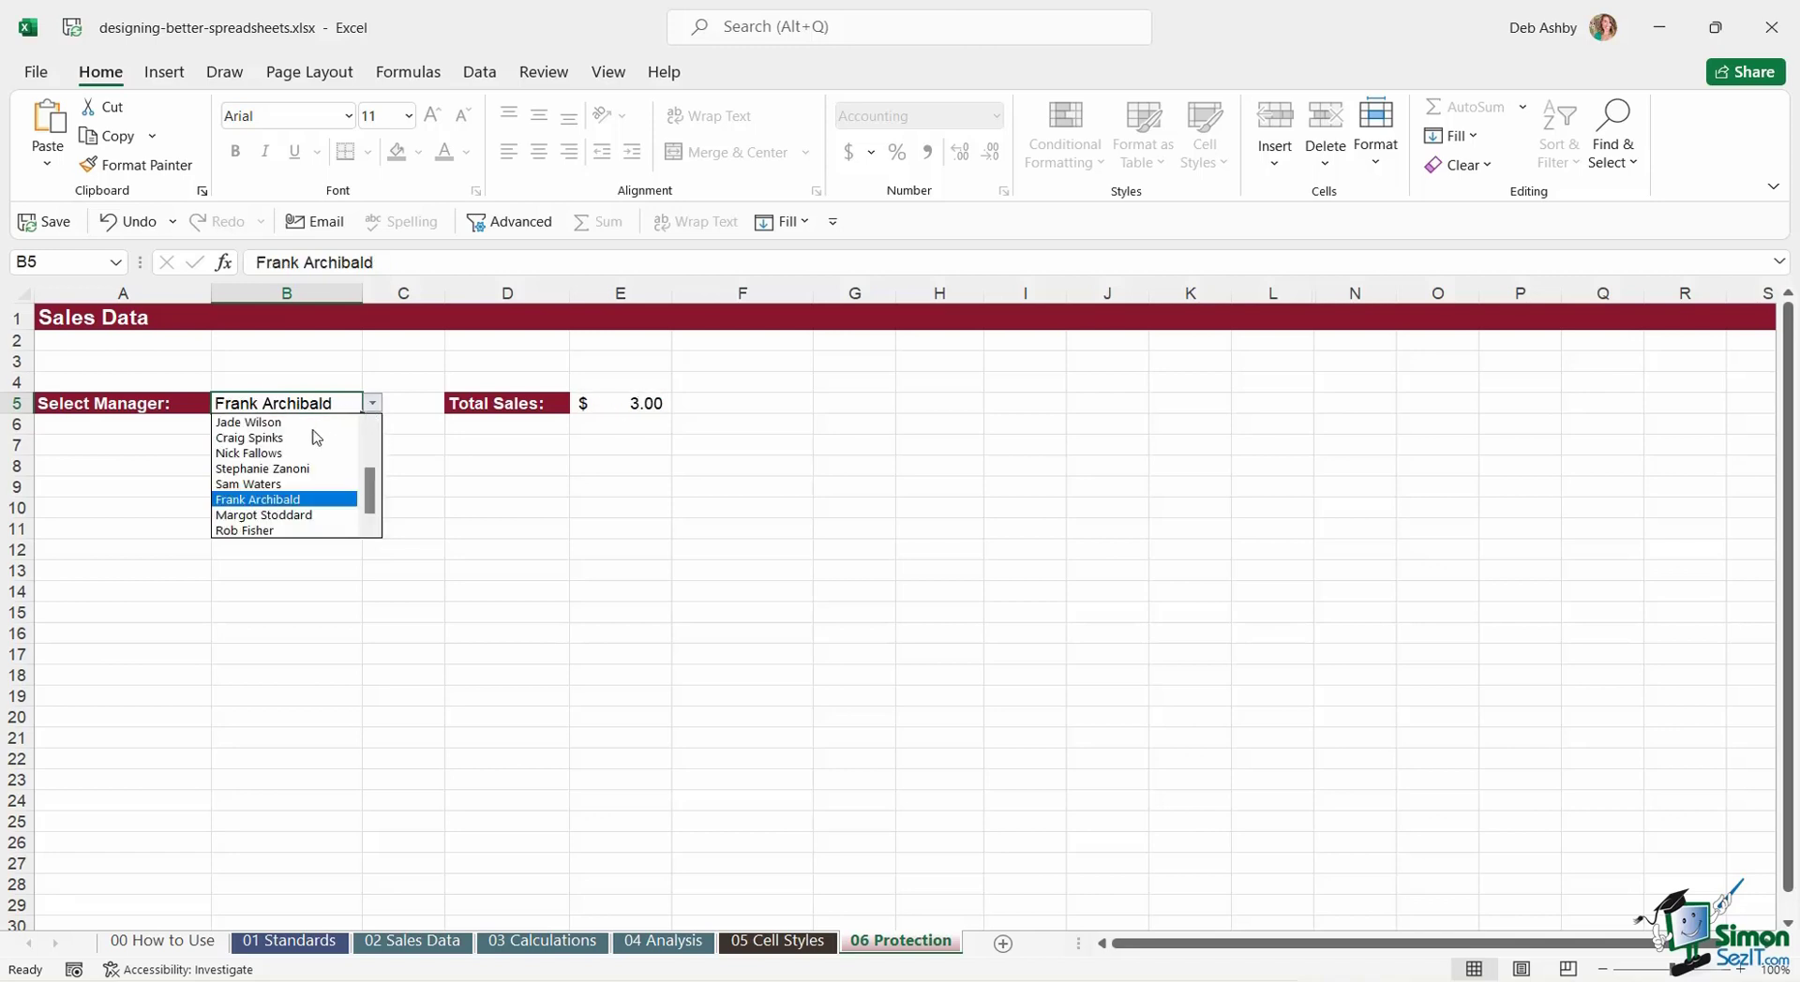
left_click(285, 531)
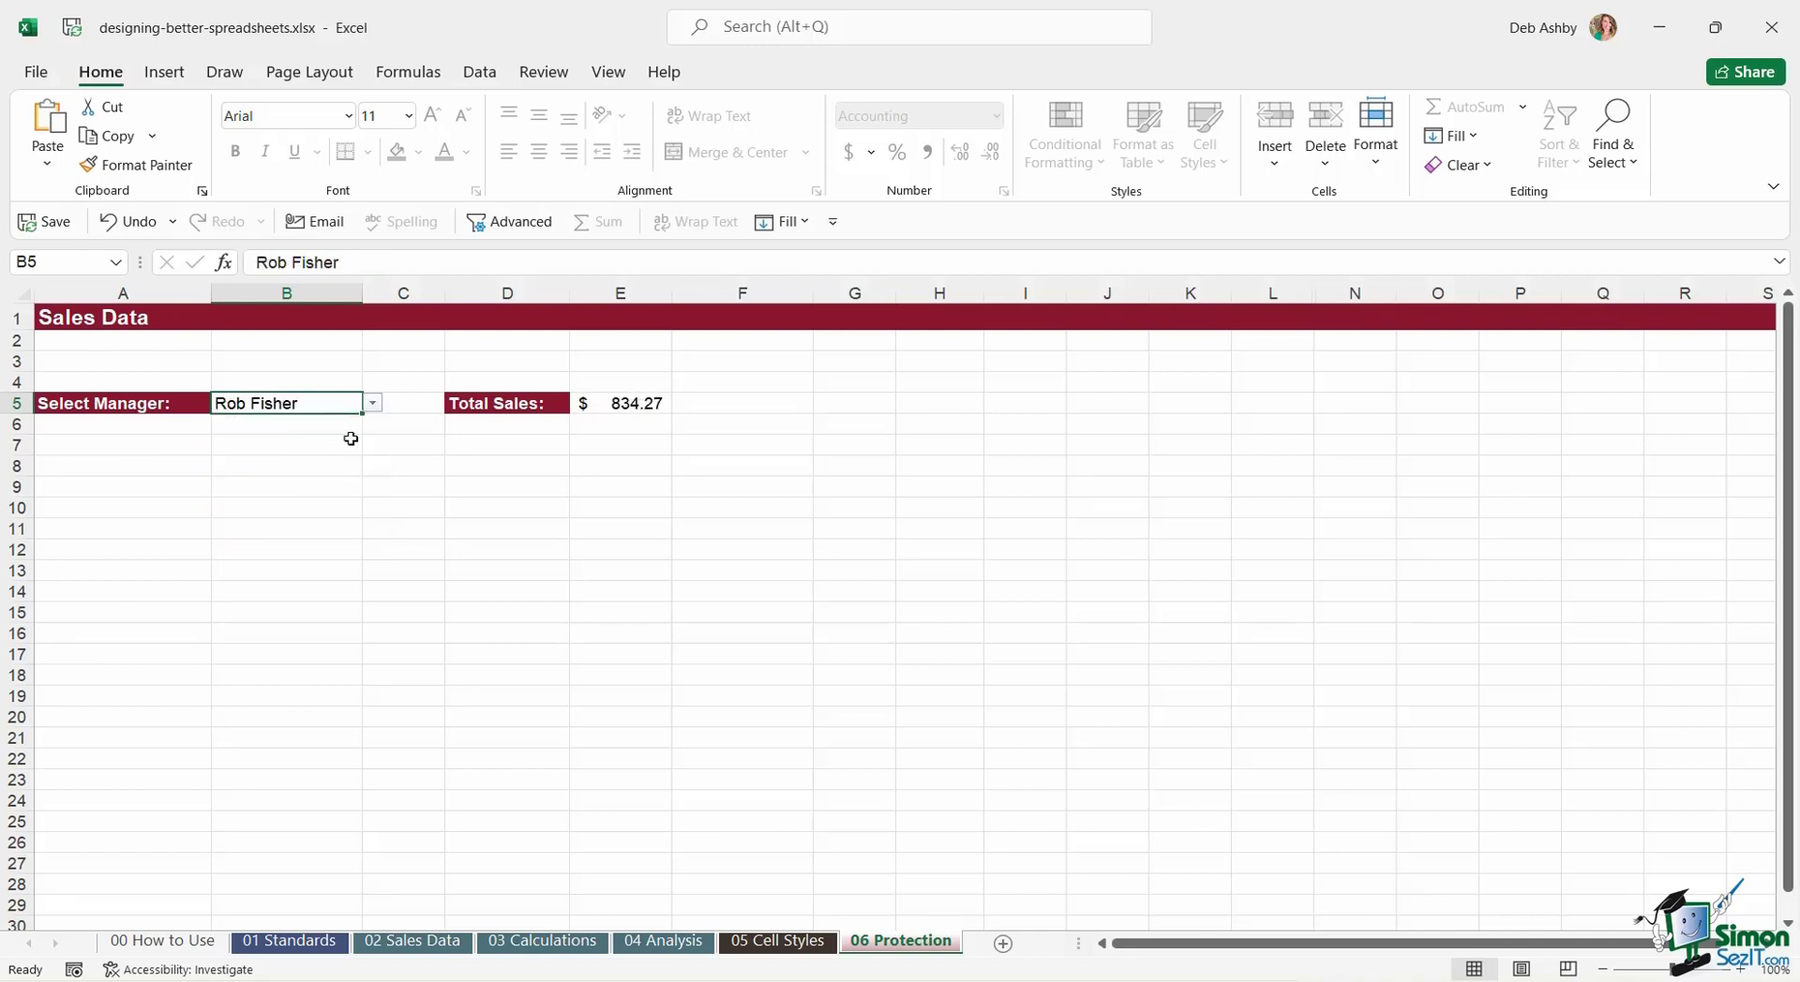
left_click(373, 403)
left_click(272, 438)
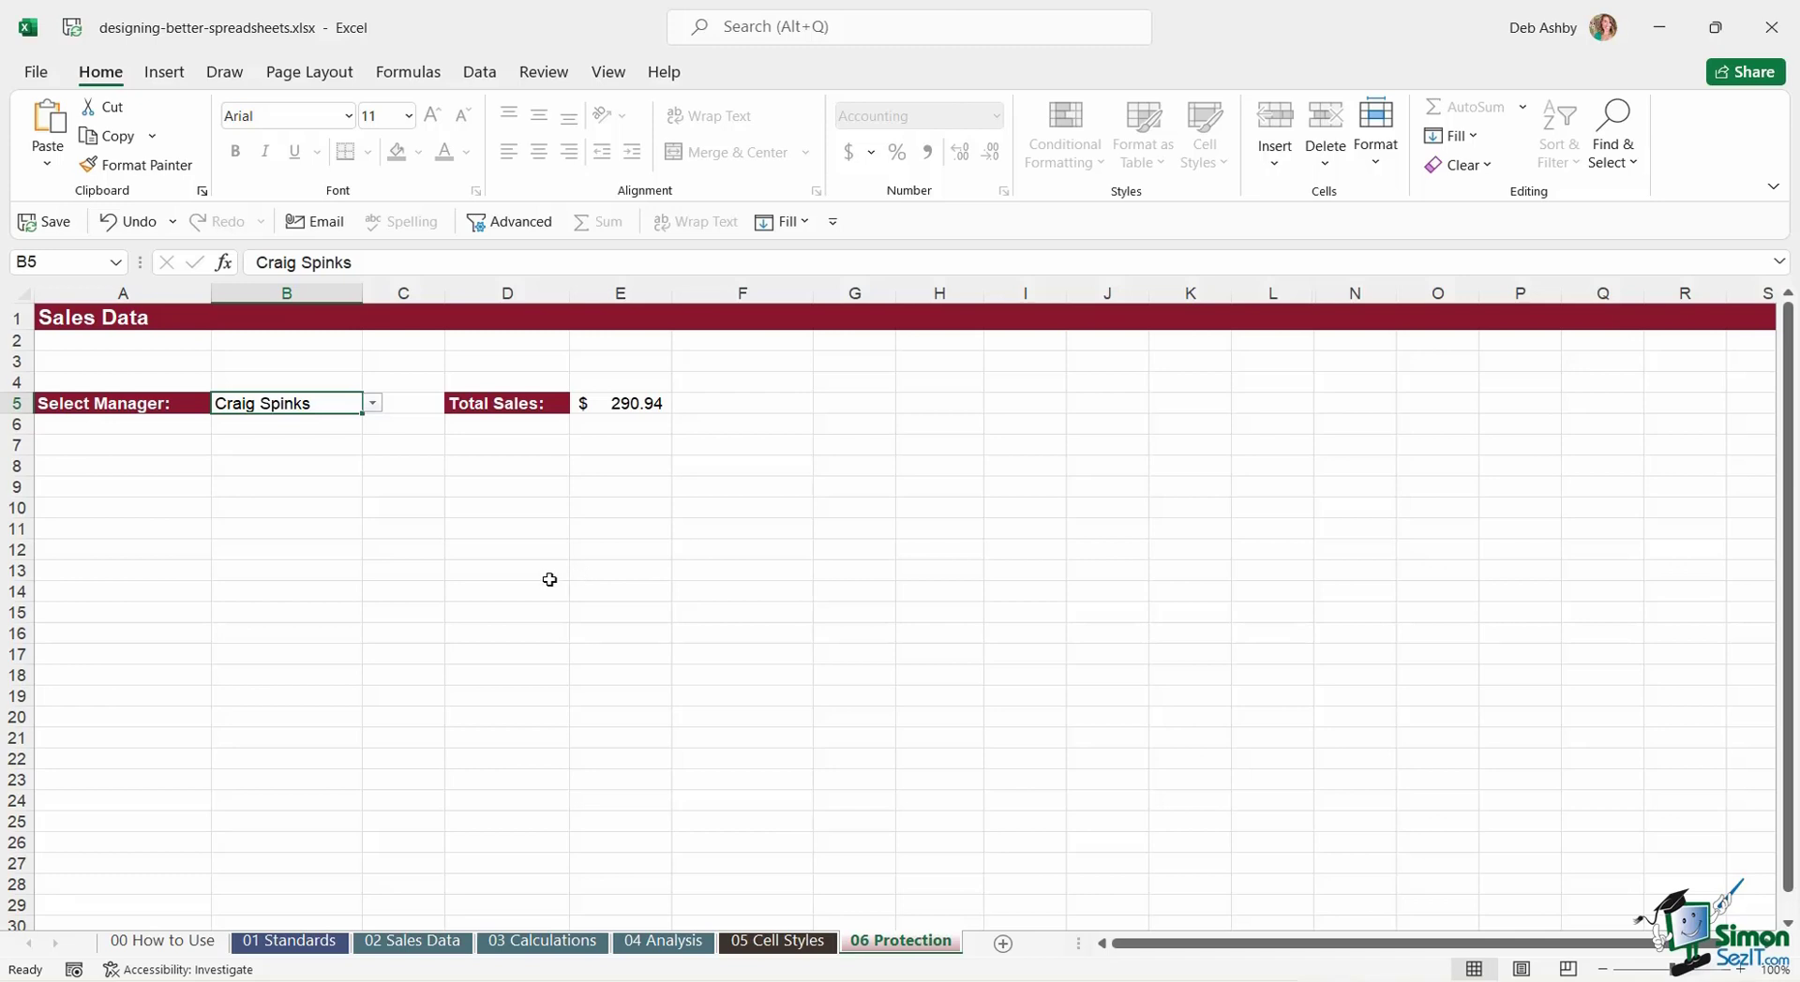
left_click(618, 404)
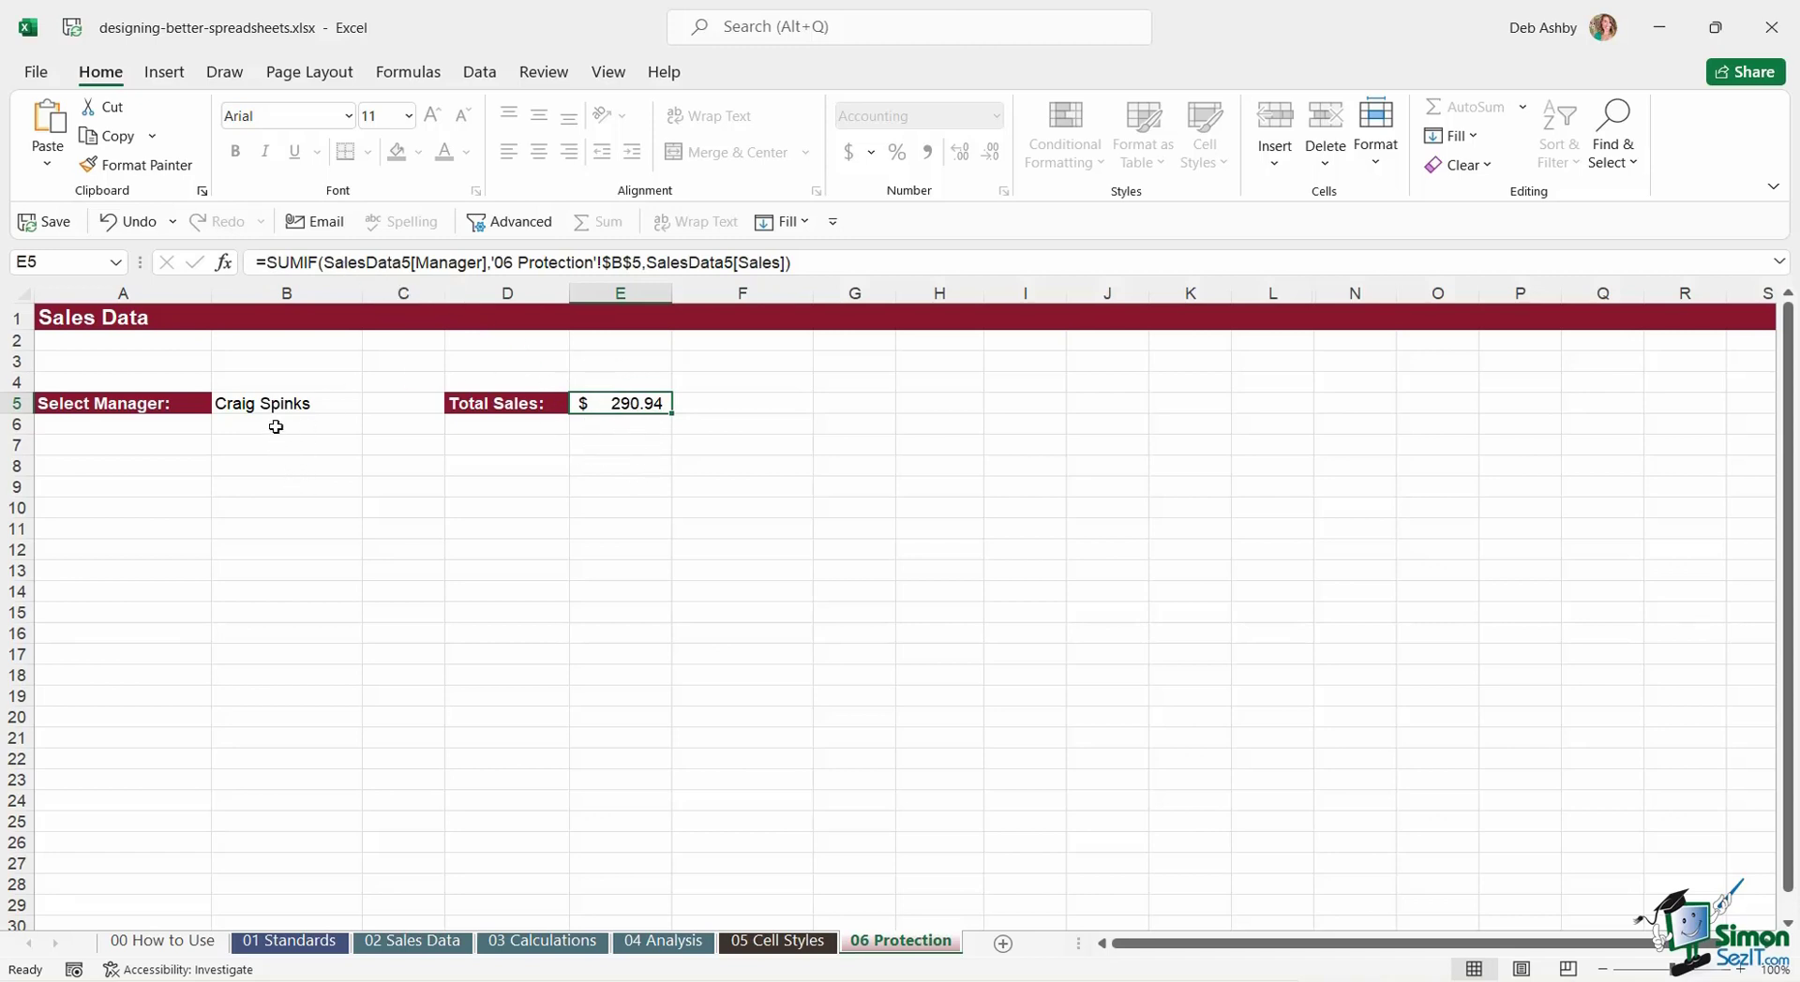
- Choose the final manager in B5 so Total Sales in E5 shows $287.24
left_click(297, 406)
left_click(372, 404)
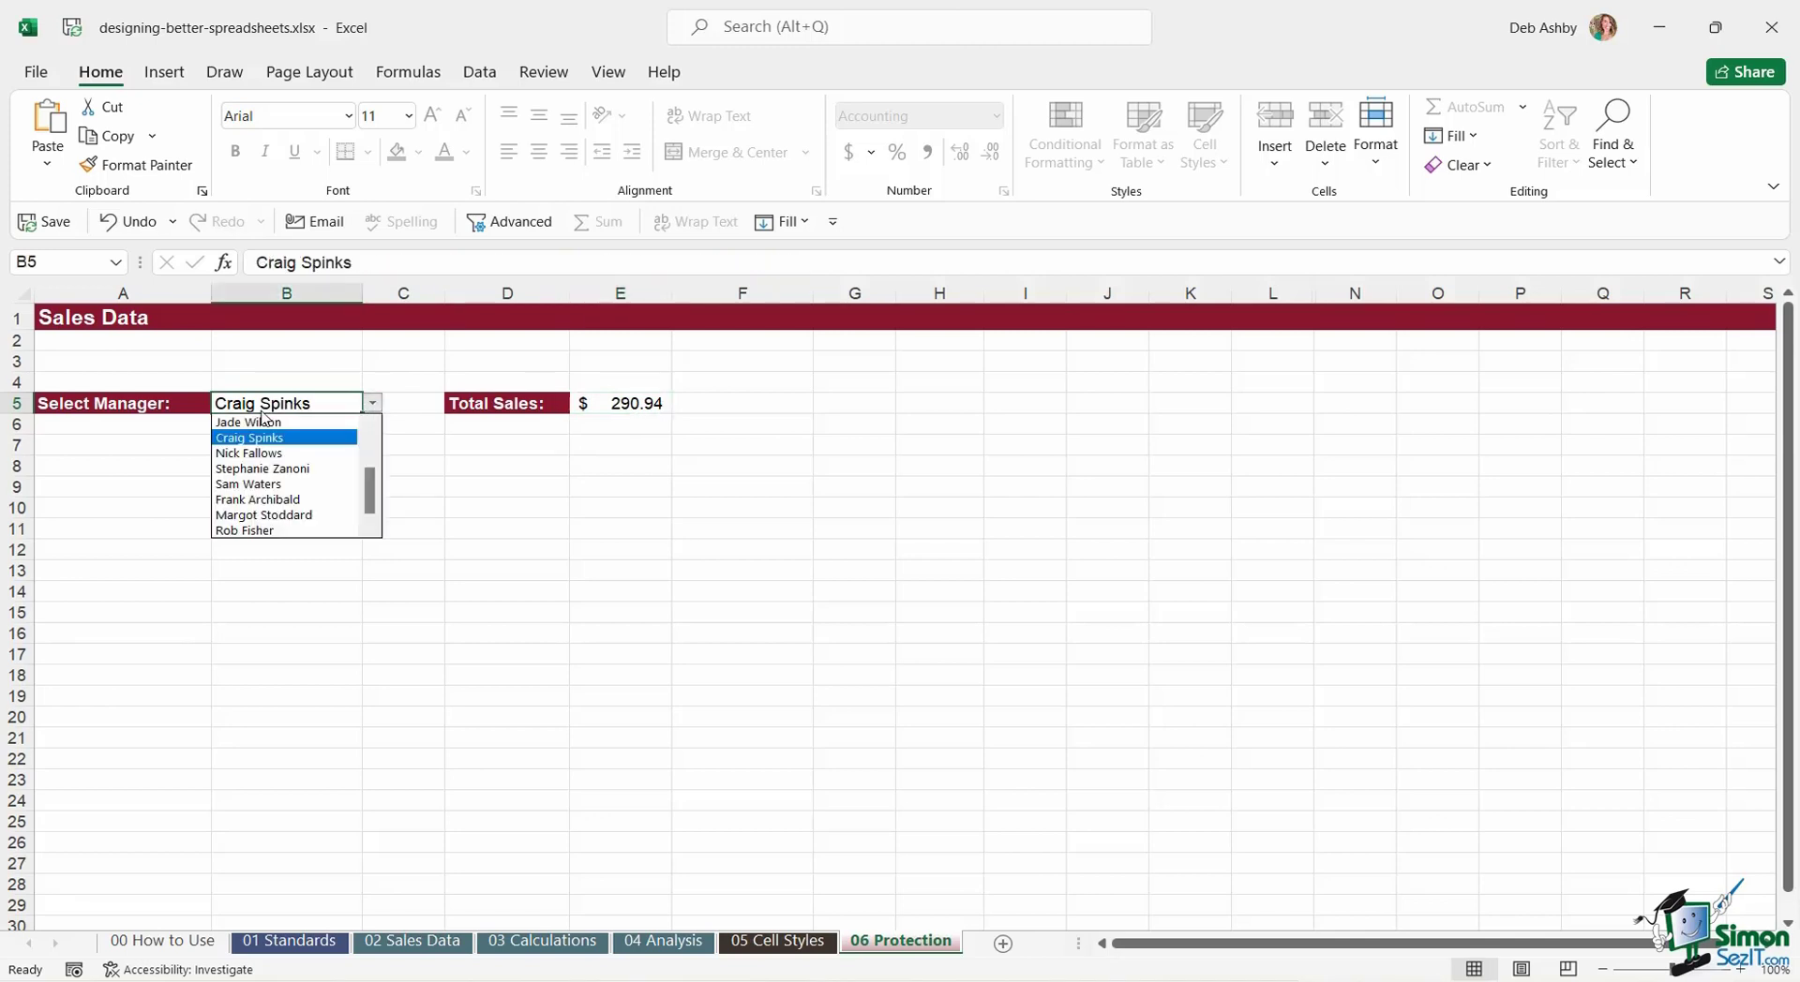
left_click(249, 469)
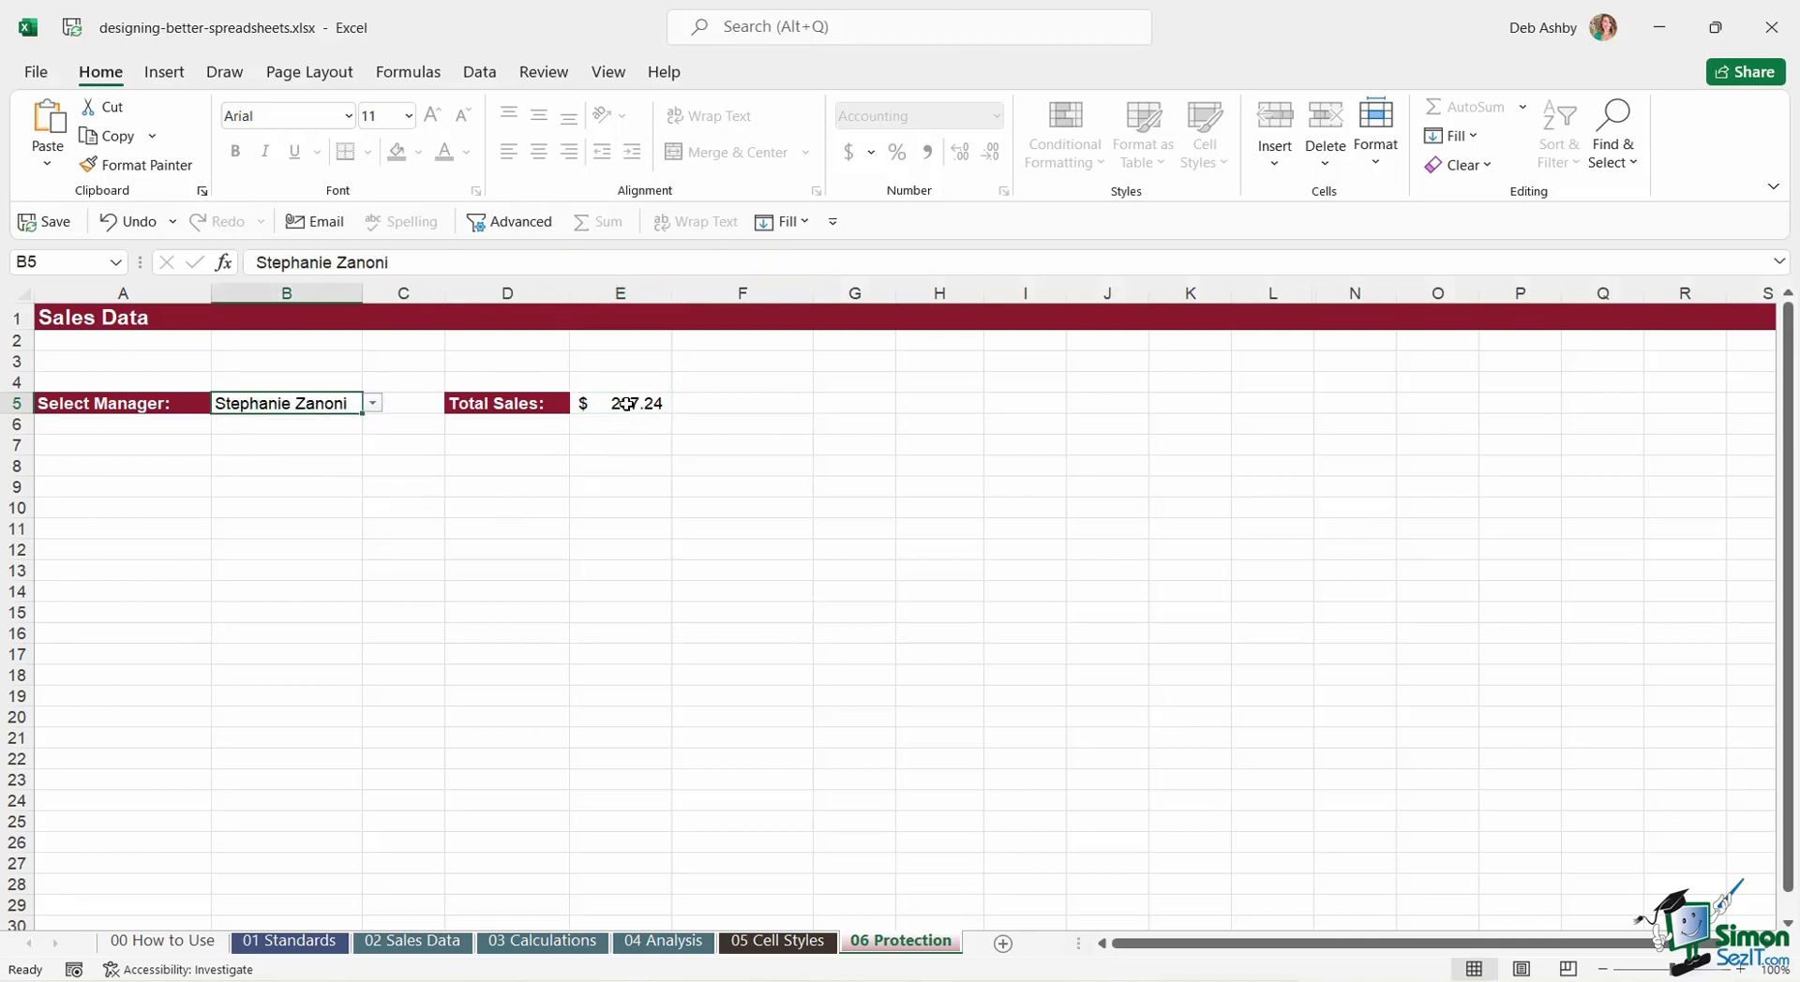
left_click(626, 407)
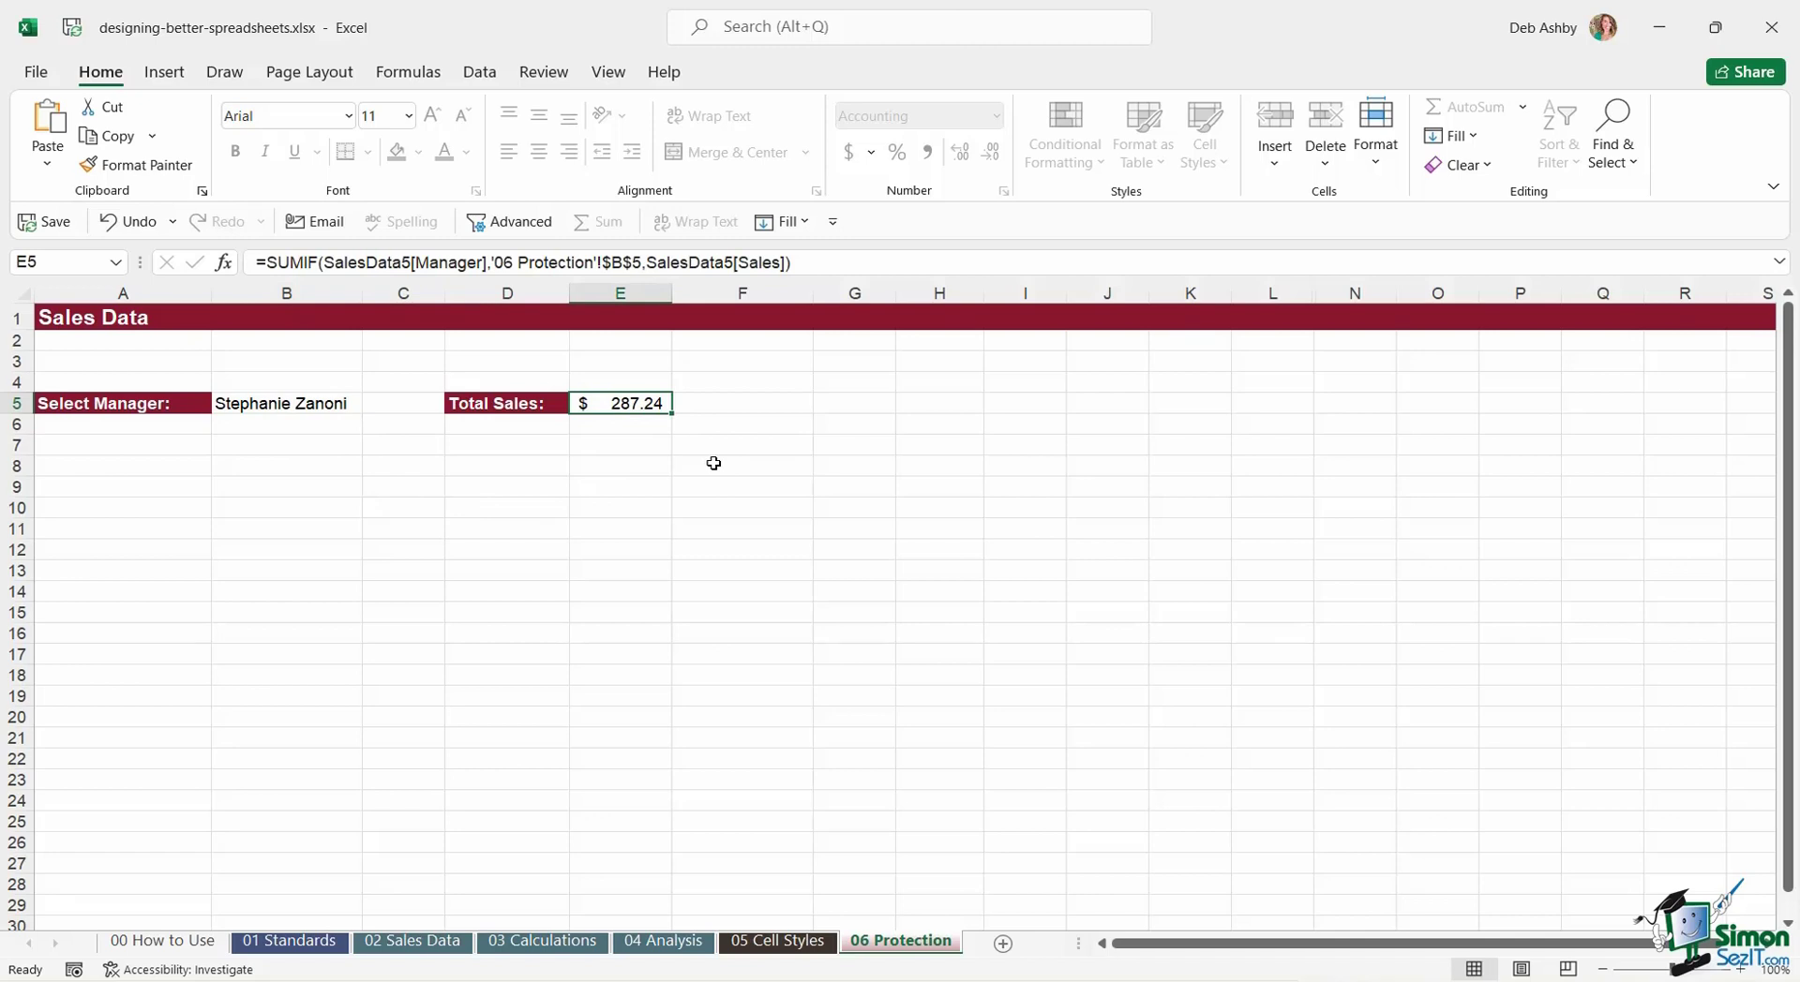
key("Delete")
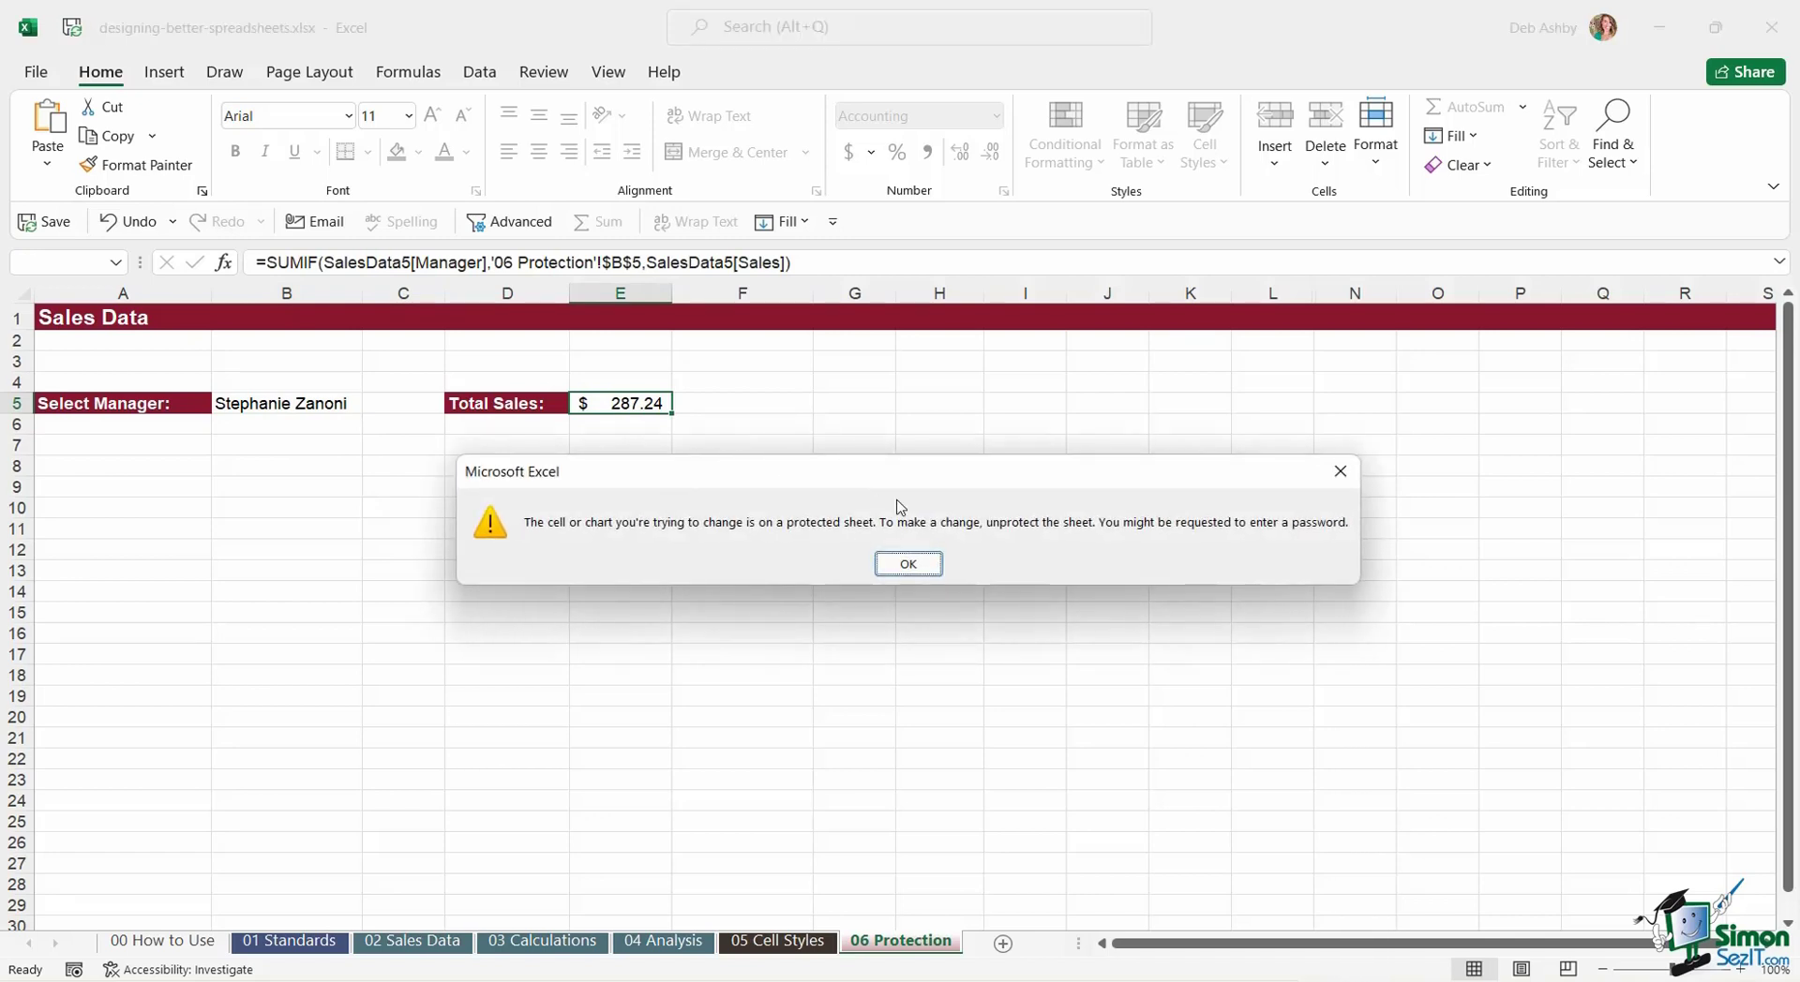
left_click(908, 565)
left_click(919, 470)
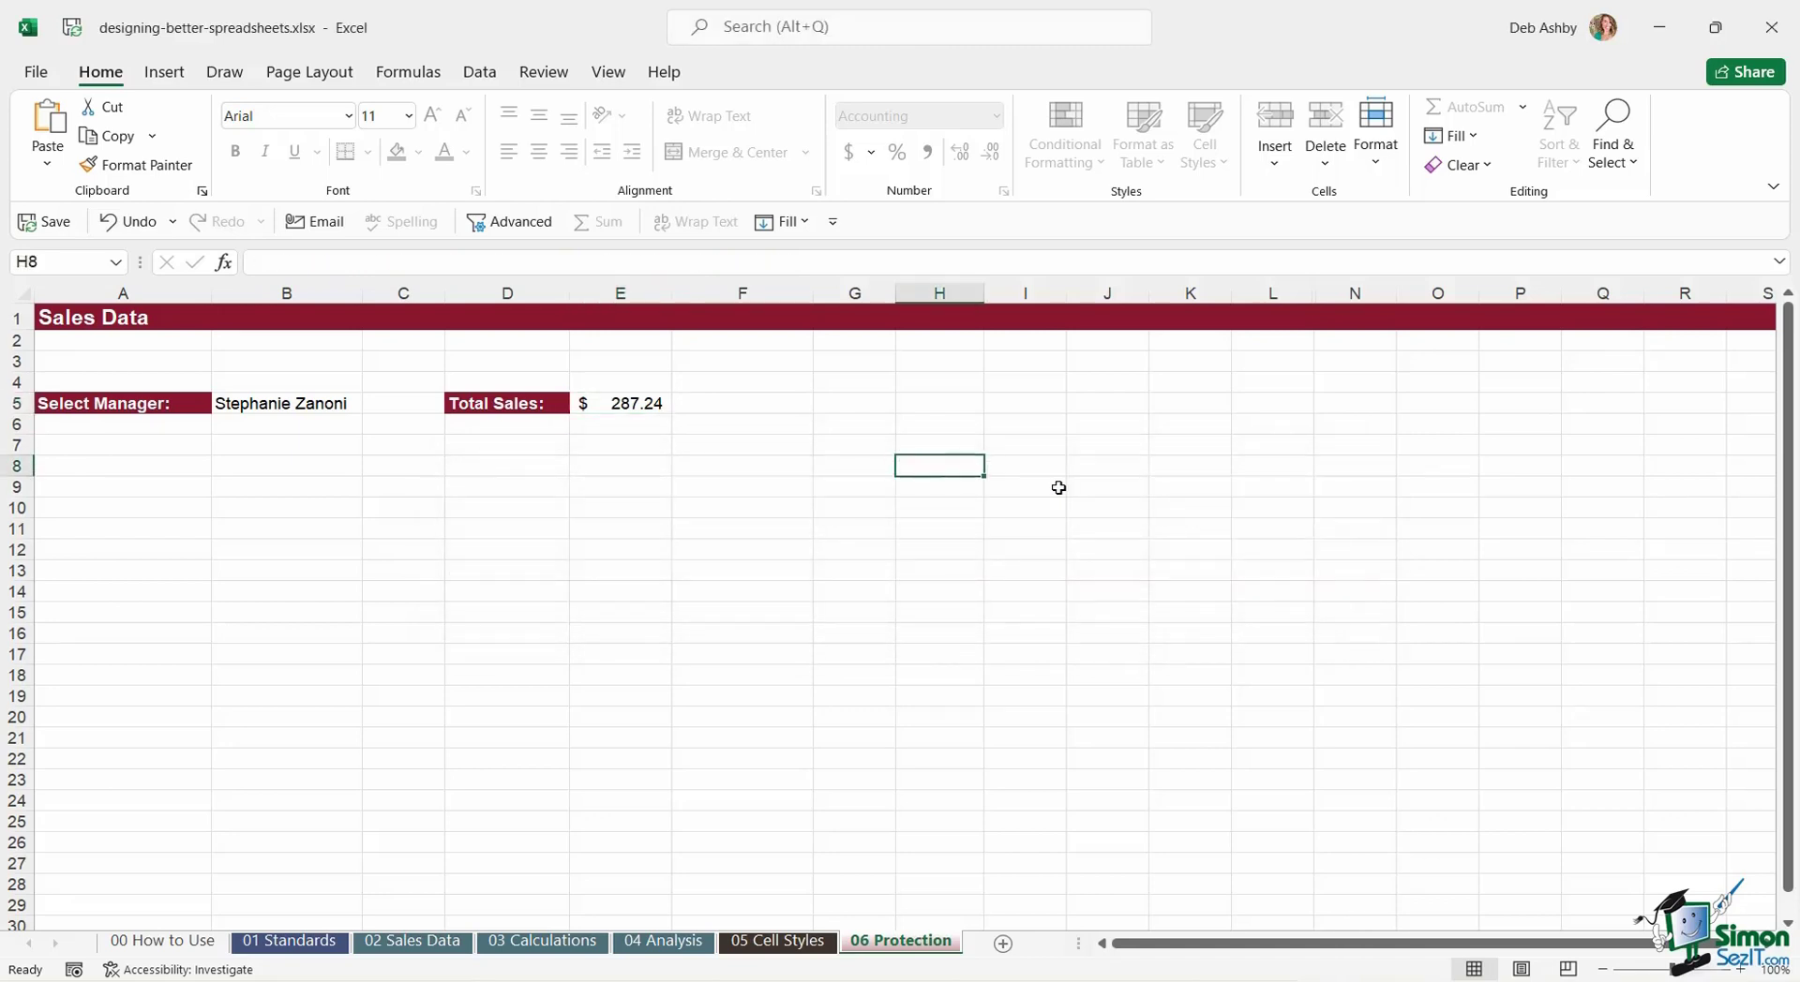